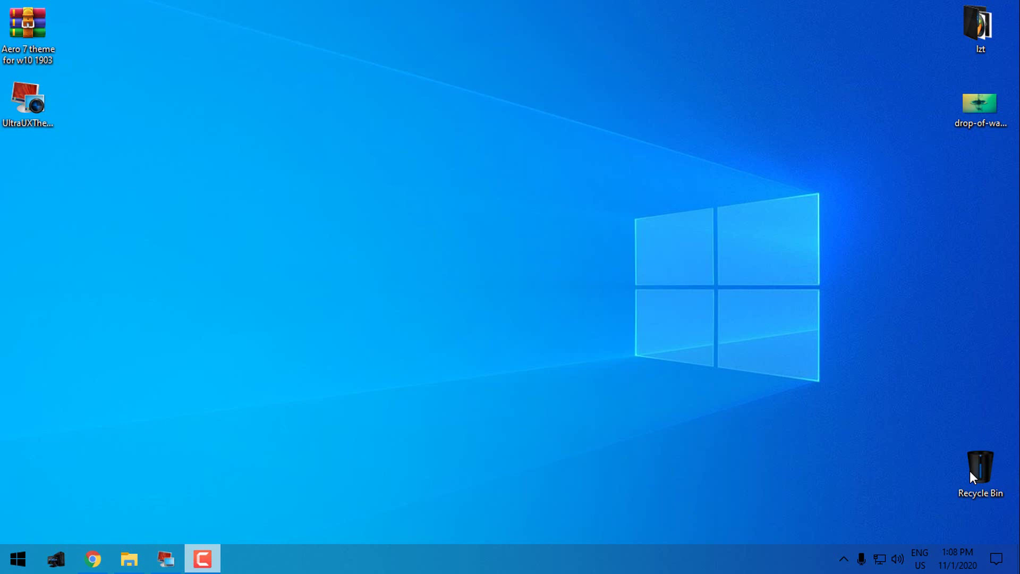
- Open This PC, move and close it, then select the Aero 7 theme archive
click(129, 559)
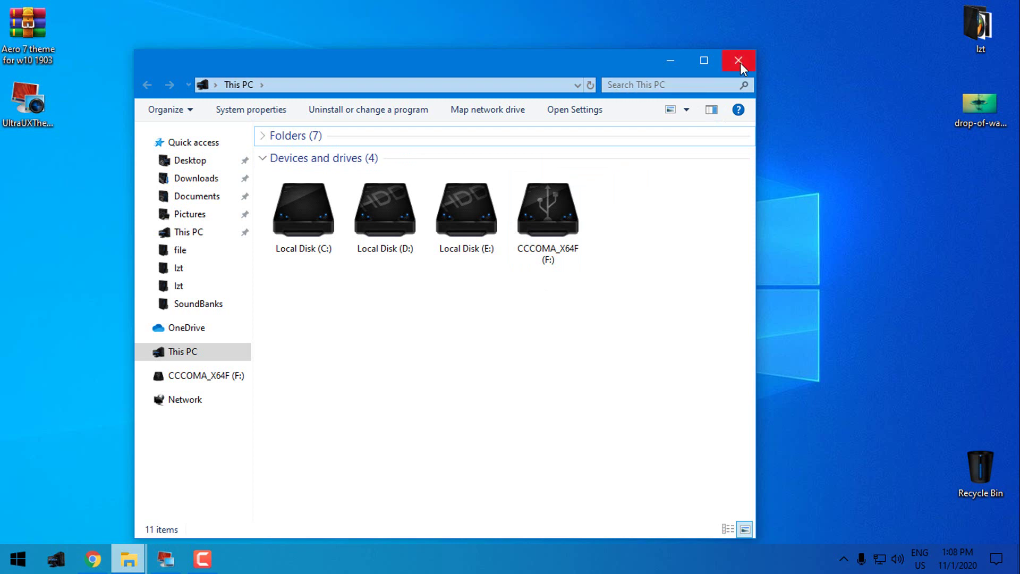
drag(557, 61, 592, 50)
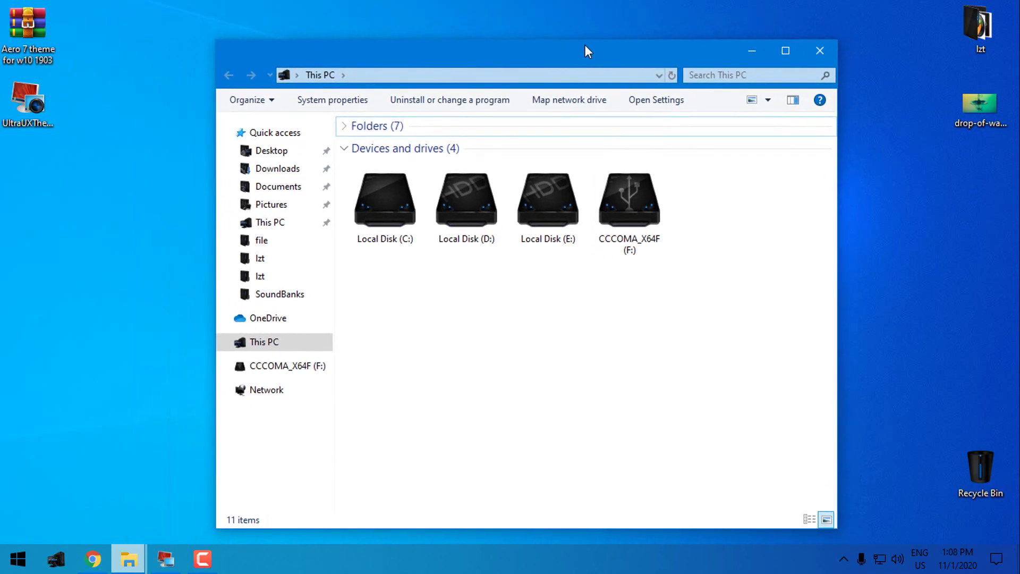
click(811, 56)
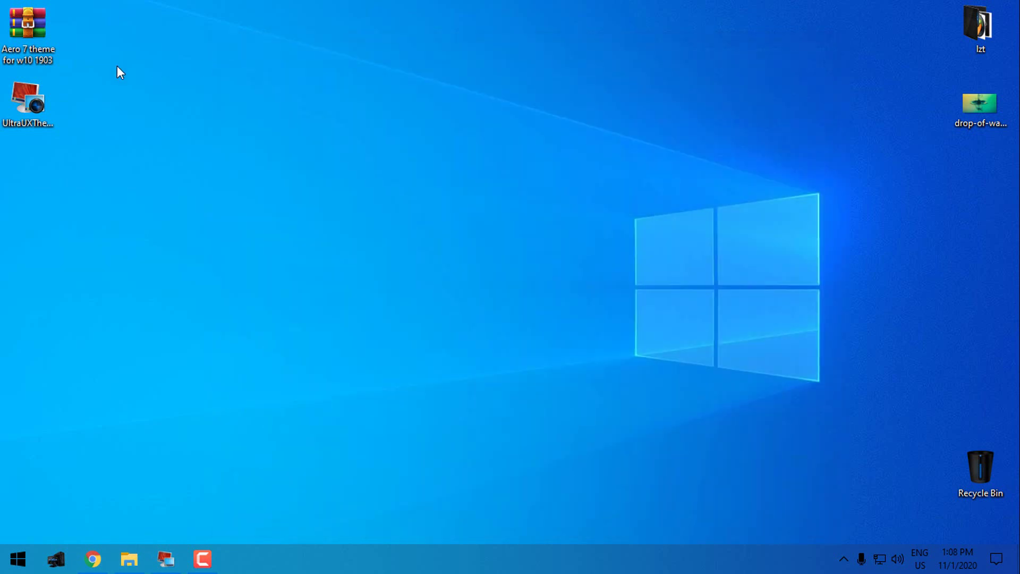
click(41, 58)
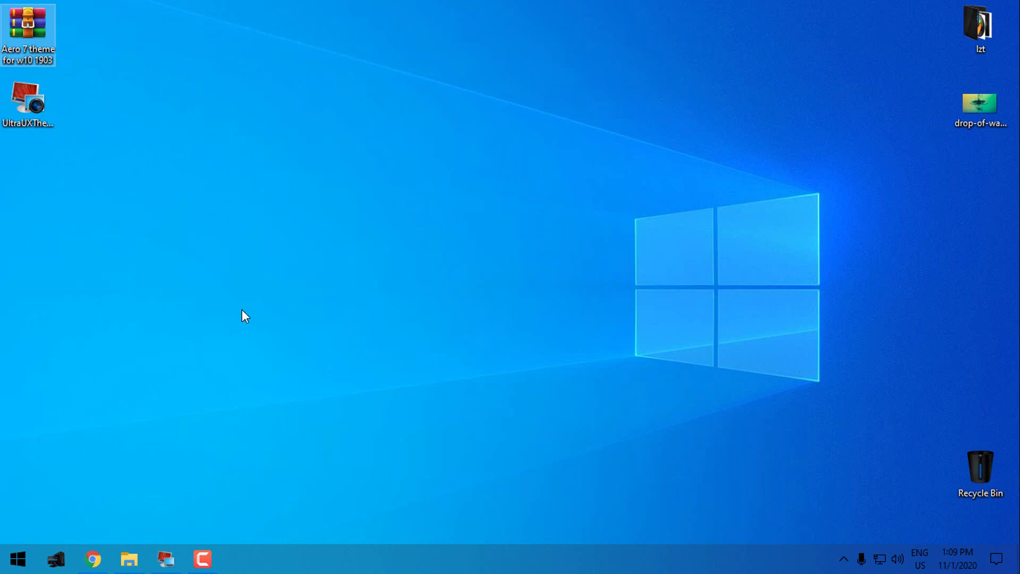
- Restore the UltraUXThemePatcher setup and quit it
click(166, 559)
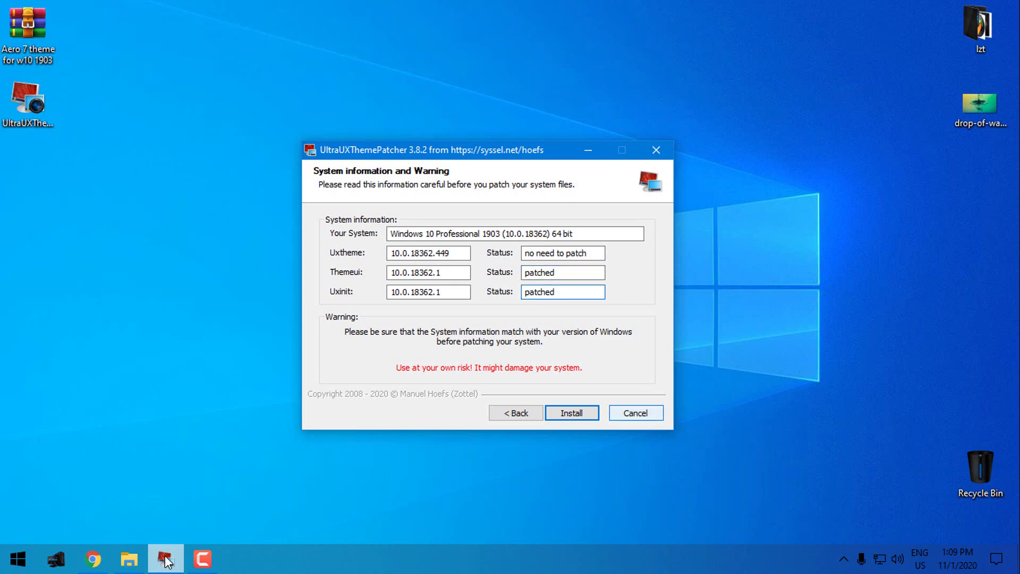
key(Escape)
key(Return)
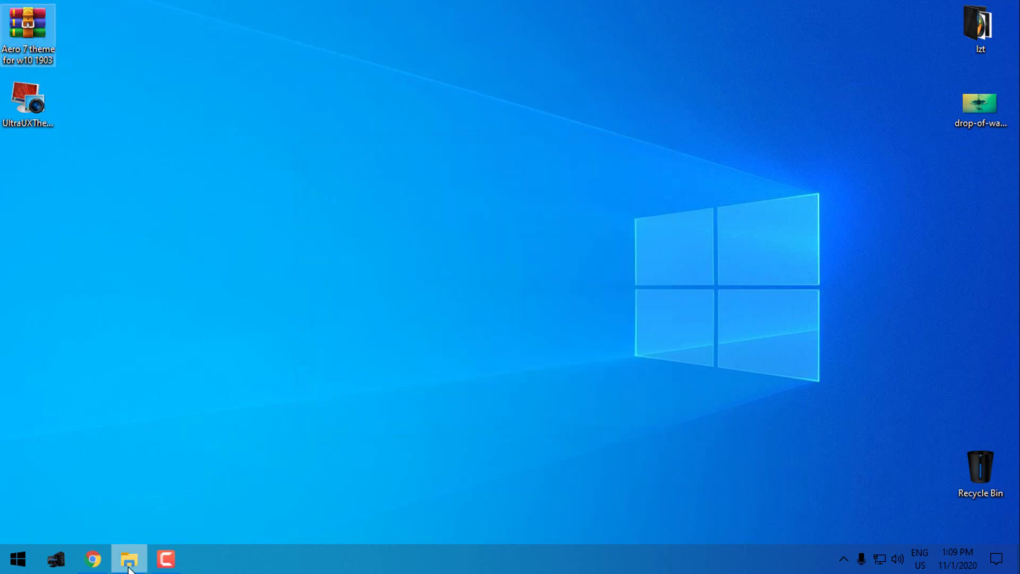
- Open and close the OldNewExplorer folder, then open the Start menu
click(129, 558)
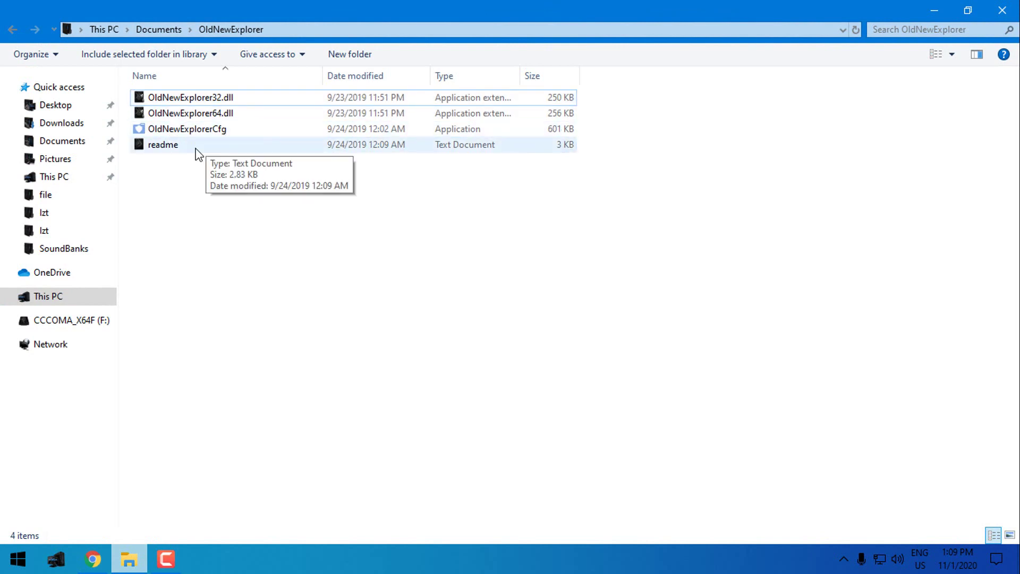
click(1002, 11)
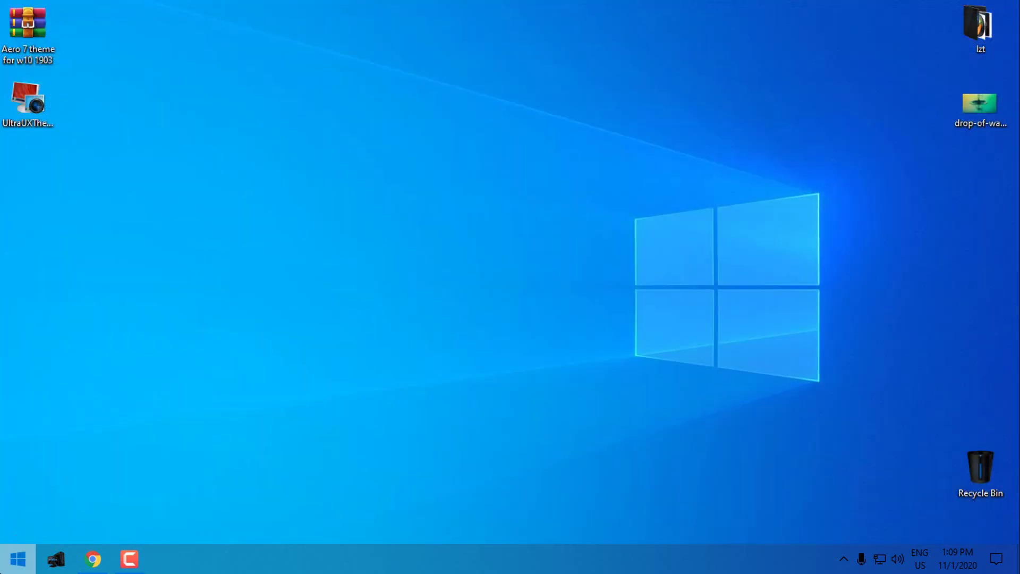
click(21, 556)
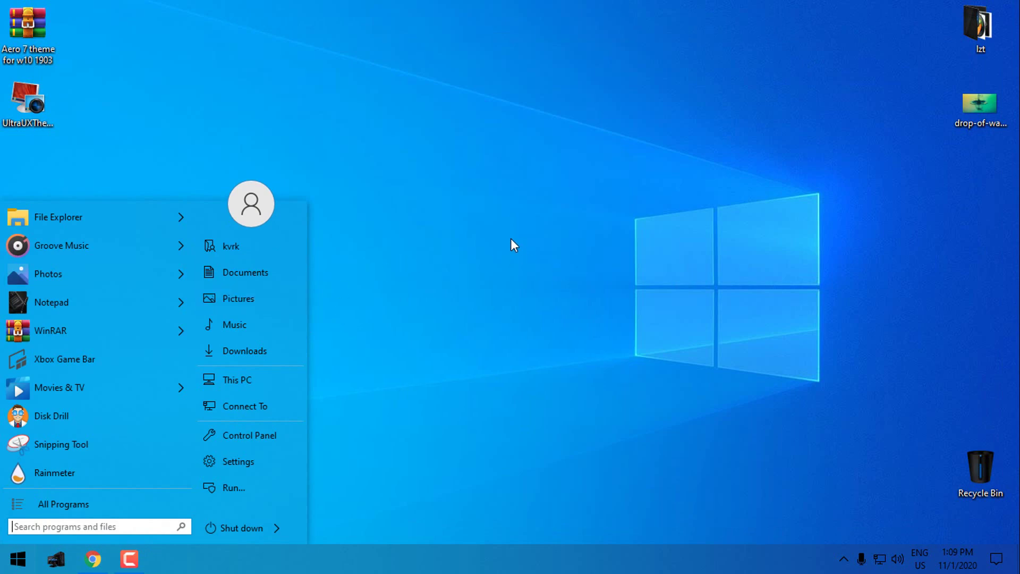
- Dismiss Start, restore Chrome's YouTube Windows-patching results, and close the browser
click(21, 561)
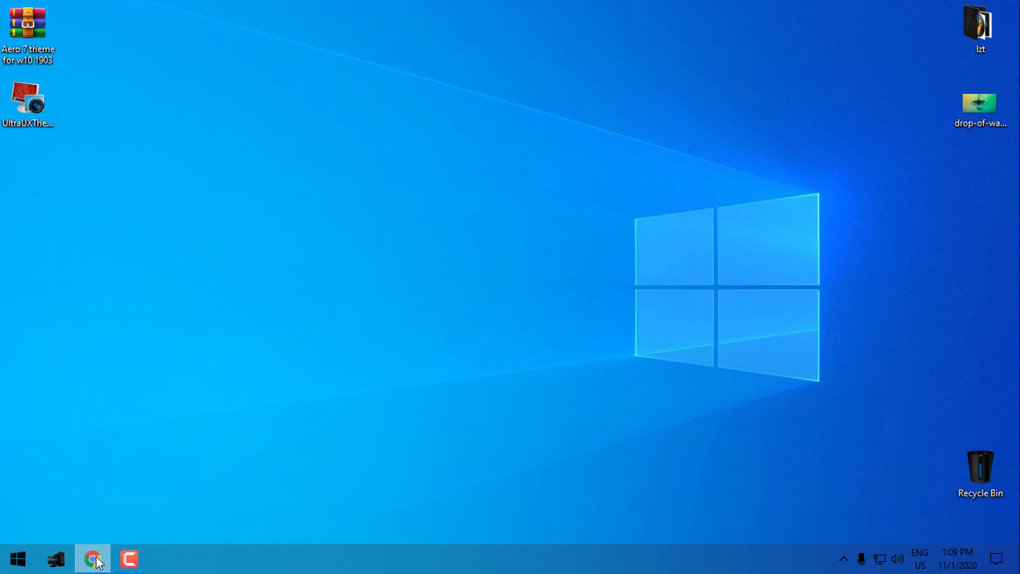
click(93, 559)
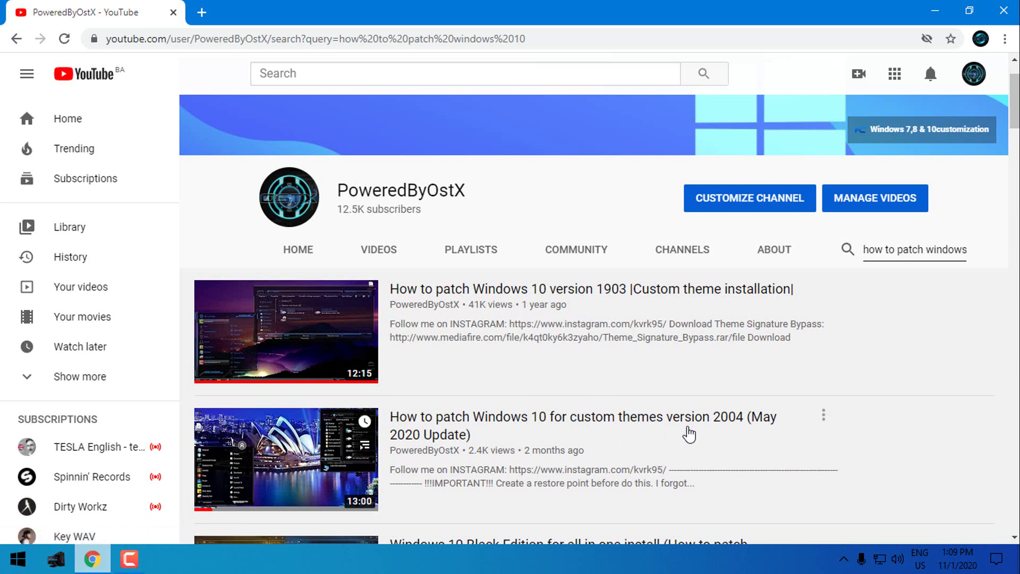
click(1004, 11)
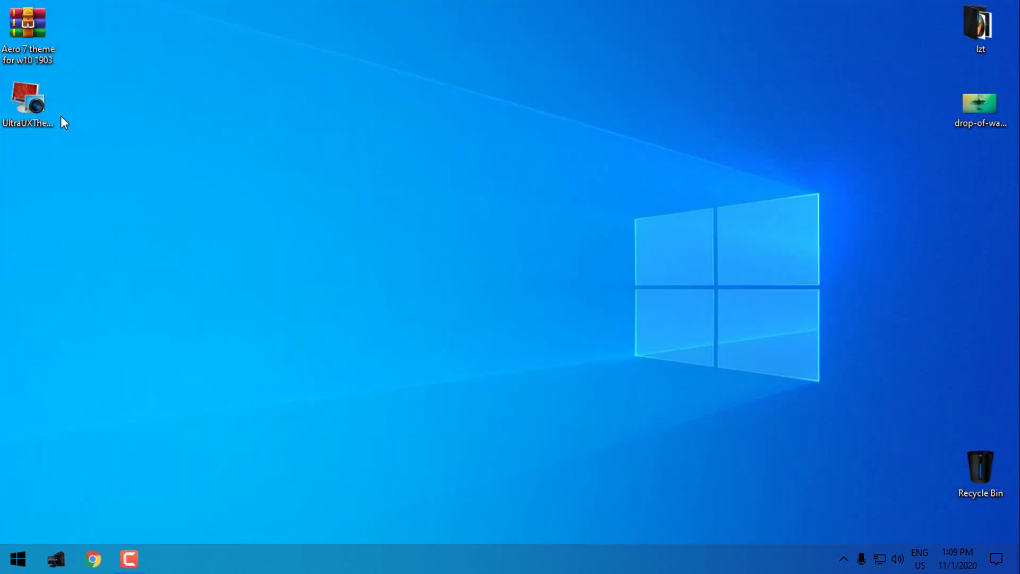
- Delete the UltraUXThemePatcher shortcut and extract the archive into an Aero 7 theme folder
right_click(47, 94)
click(121, 488)
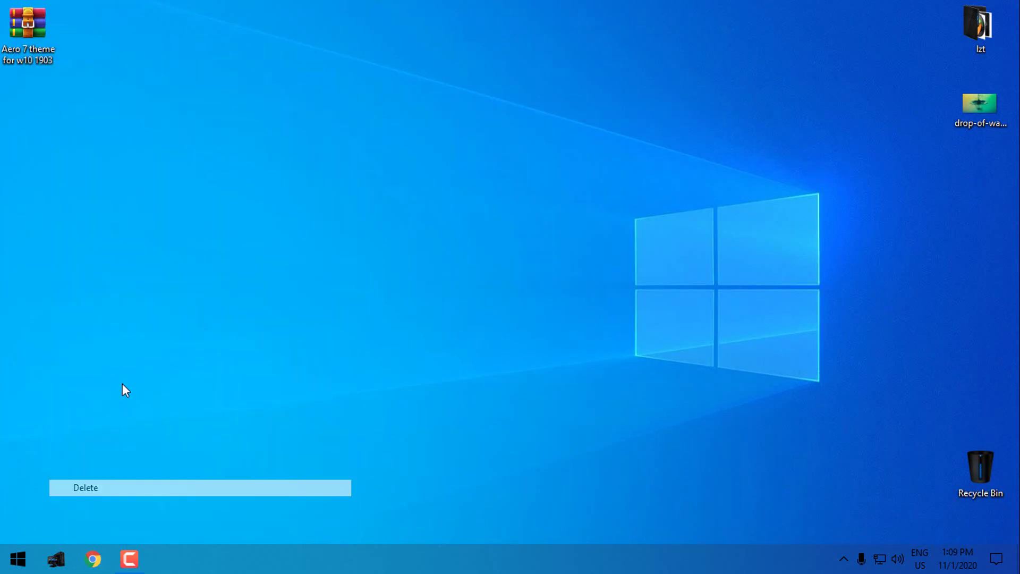
click(14, 27)
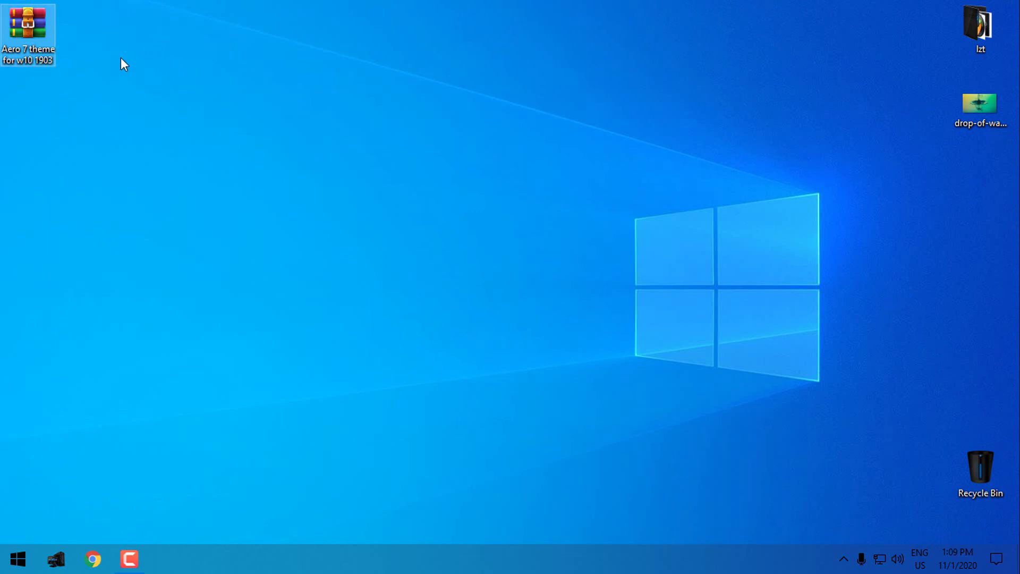
mouse_move(28, 34)
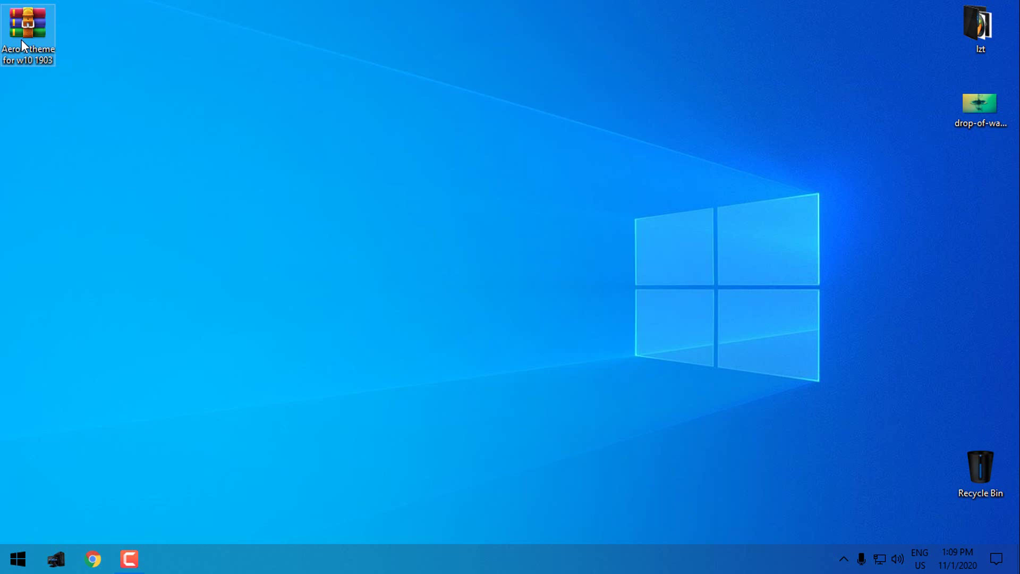
right_click(22, 39)
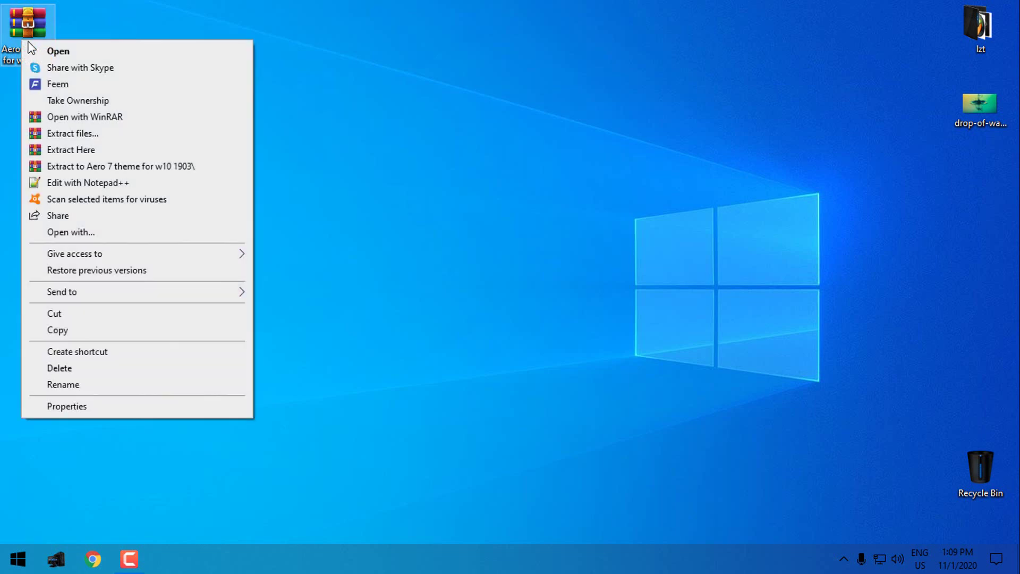
click(89, 165)
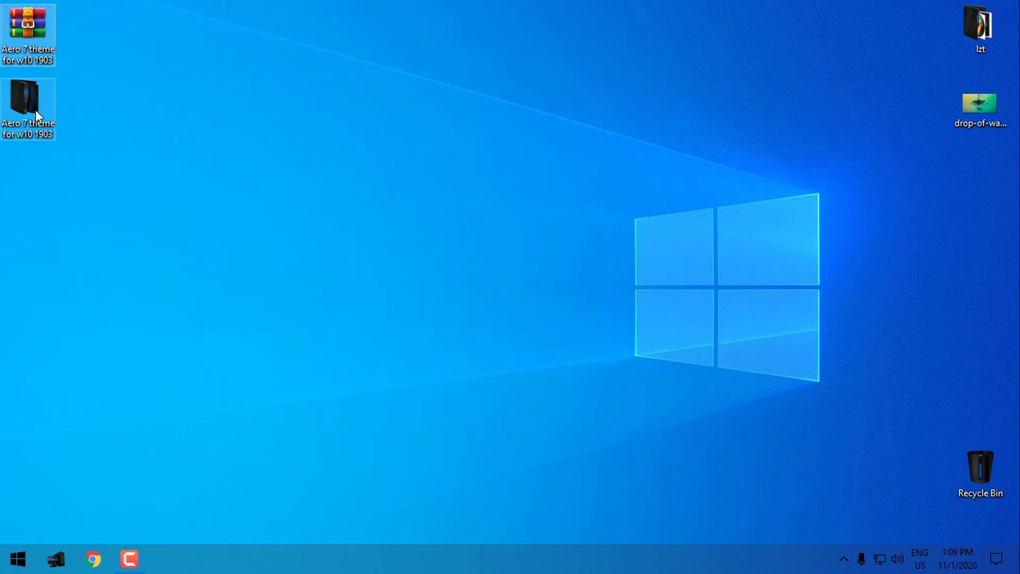
- Copy the five Aero 7 theme items from the extracted nested folder
double_click(35, 109)
double_click(199, 98)
drag(151, 204, 202, 99)
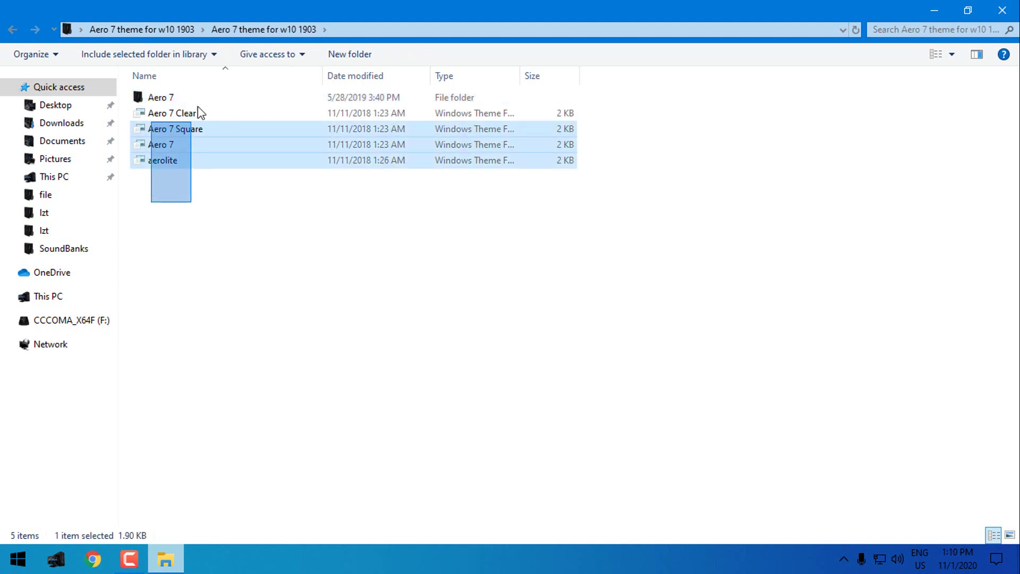
right_click(203, 97)
click(239, 340)
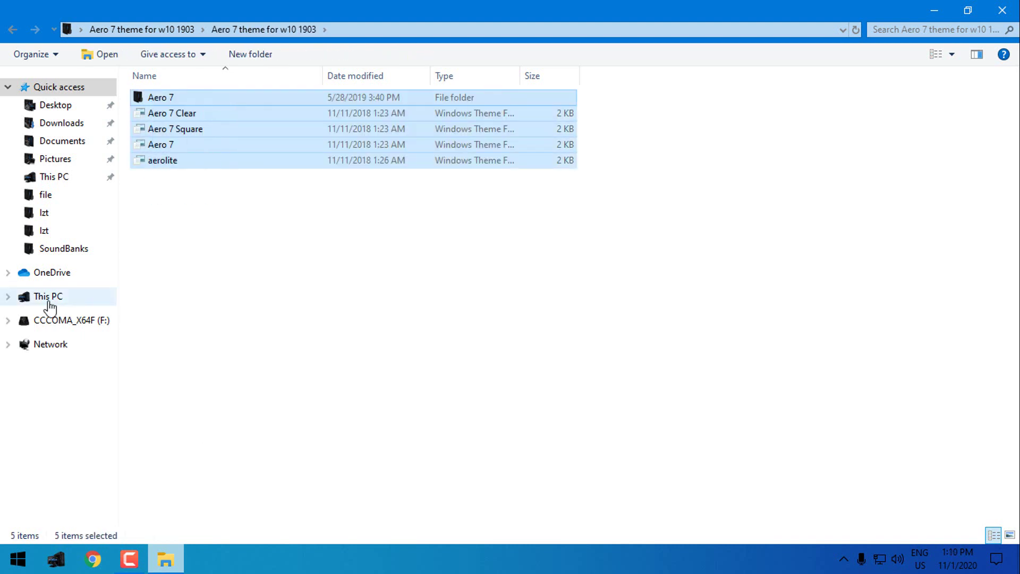
- Paste the theme items into C:\Windows\Resources\Themes and close File Explorer
click(48, 300)
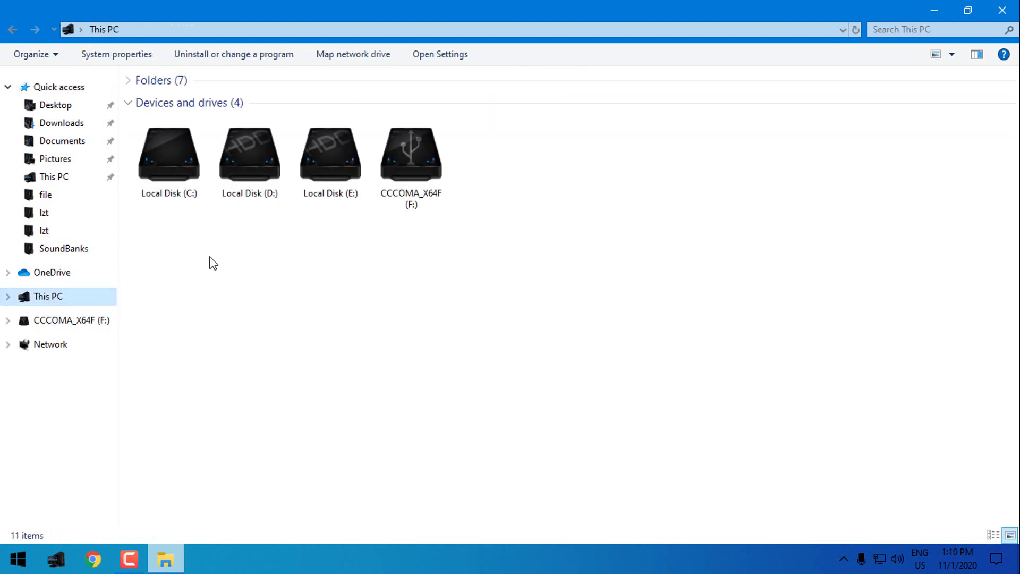
double_click(183, 175)
double_click(460, 121)
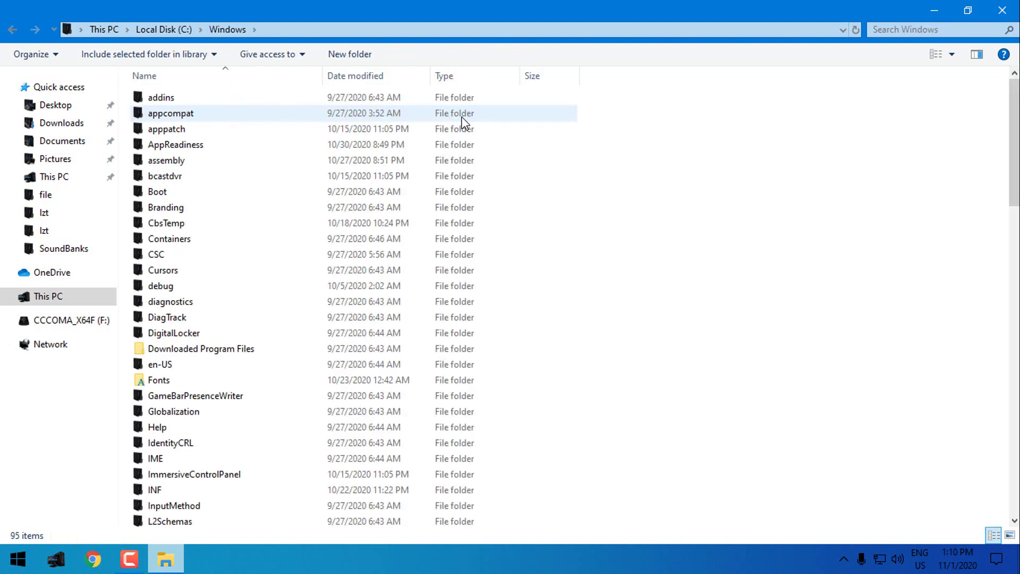
scroll(462, 122, down, 15)
click(462, 123)
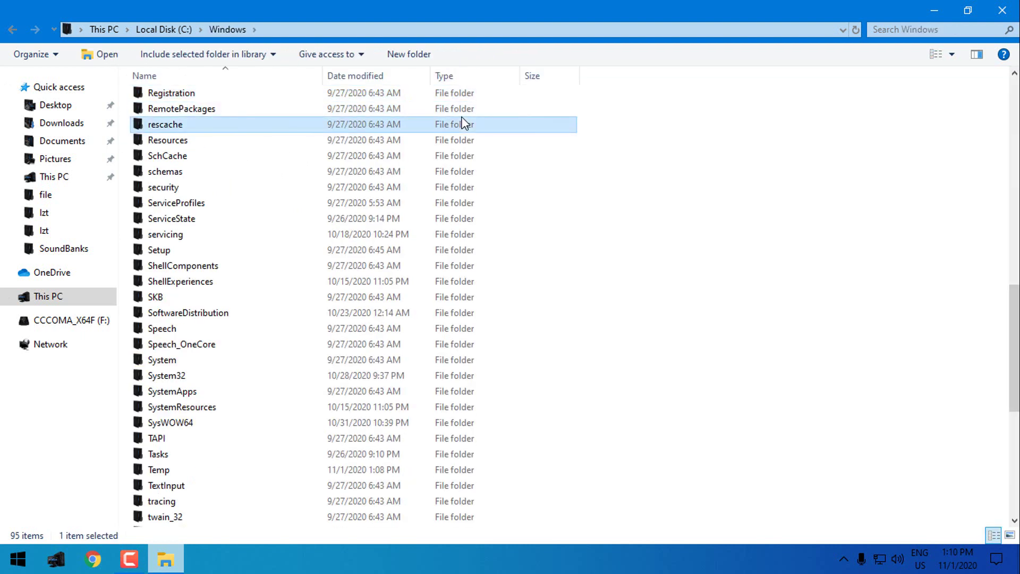
double_click(166, 140)
double_click(183, 112)
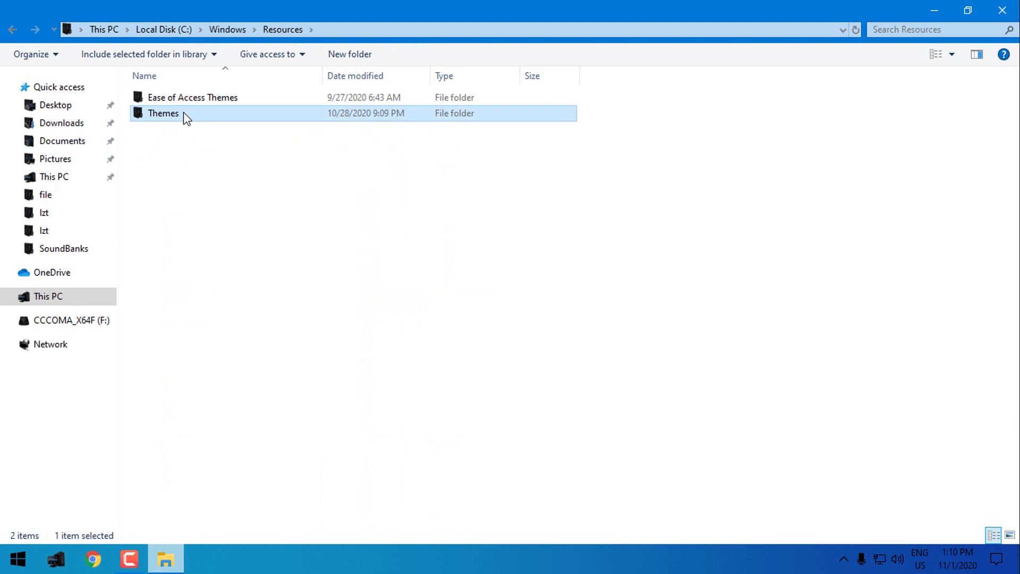
right_click(665, 175)
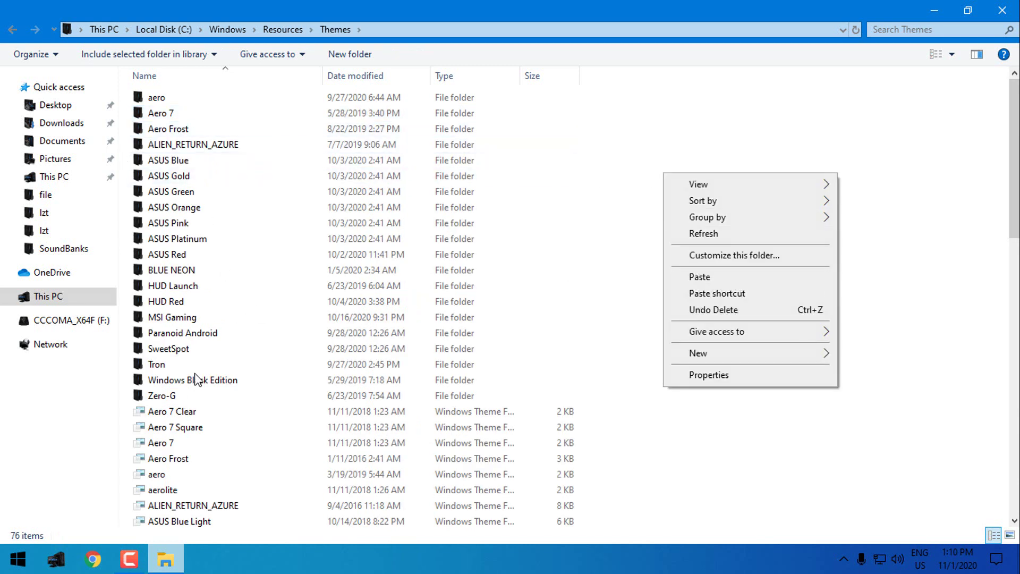
click(1002, 11)
- Delete the two Aero 7 items from the desktop
right_click(425, 164)
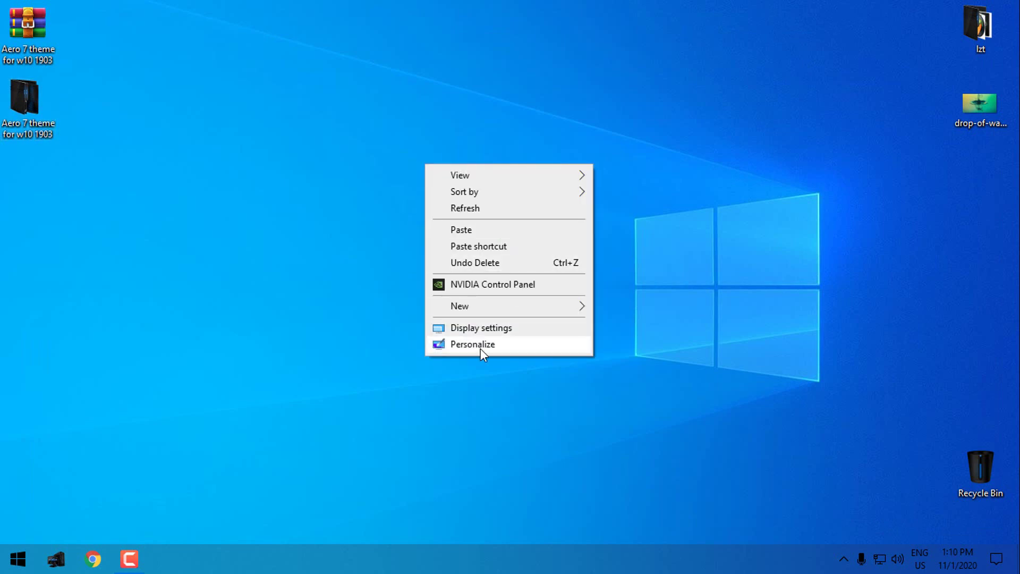
drag(169, 220, 10, 29)
right_click(21, 29)
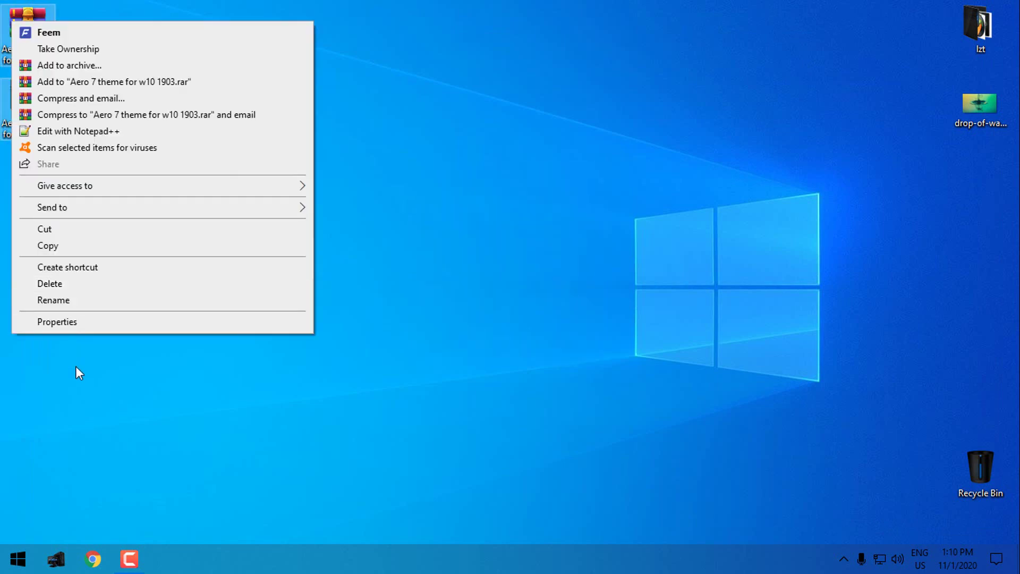
click(74, 289)
- Apply the Aero 7 Clear theme from Personalization's Themes page
right_click(304, 284)
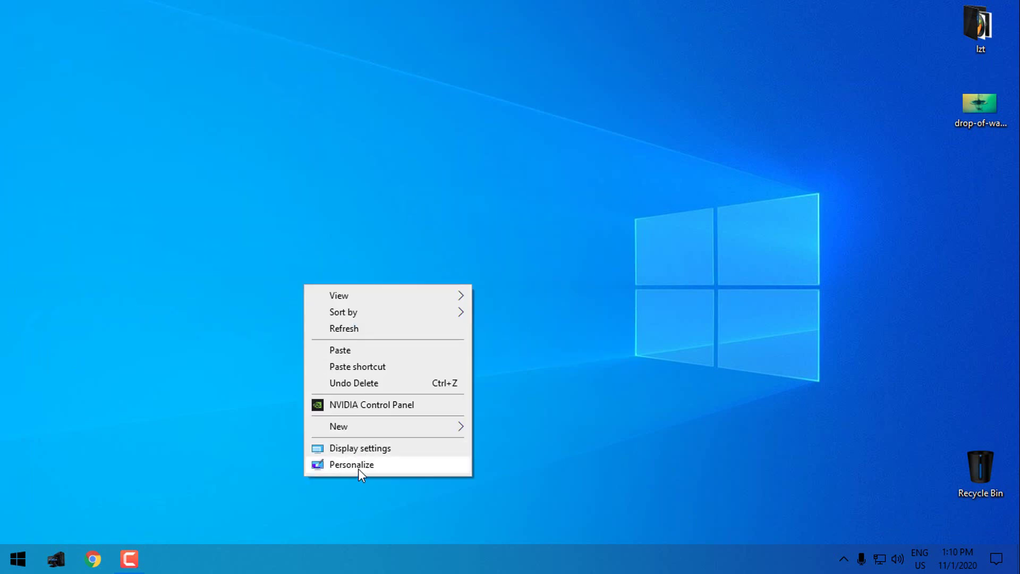
click(358, 468)
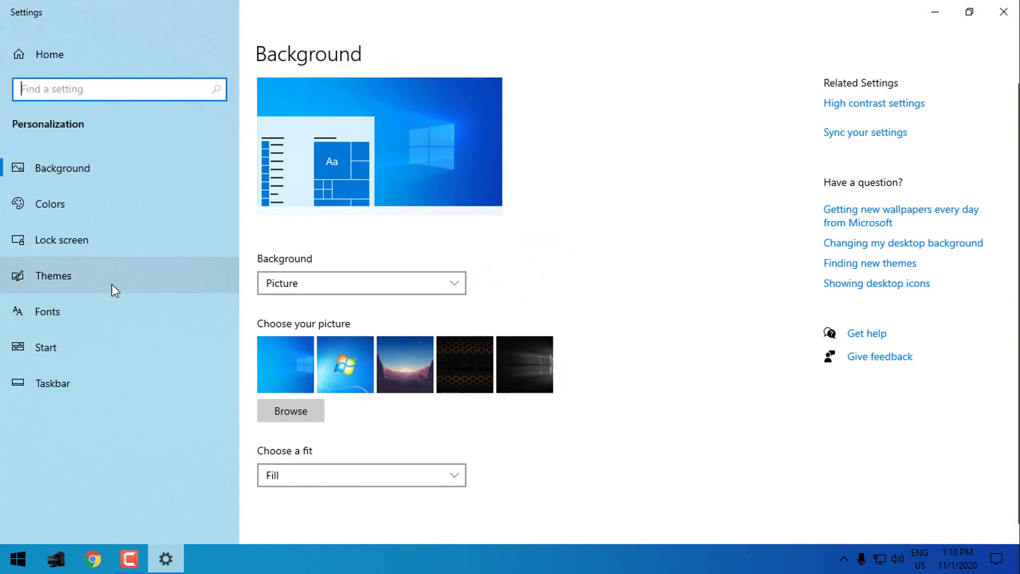
click(122, 283)
scroll(460, 307, down, 3)
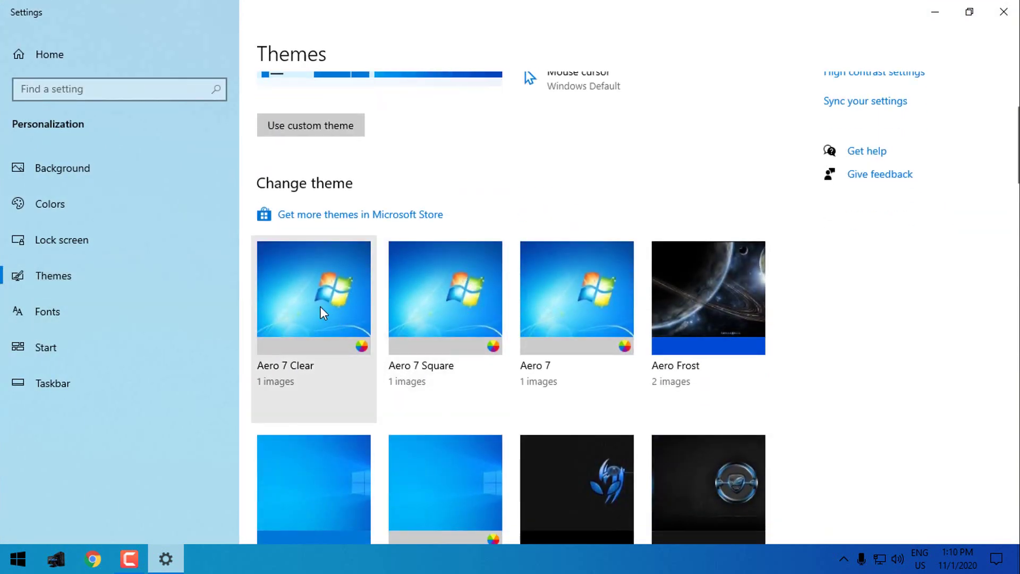
scroll(322, 306, down, 2)
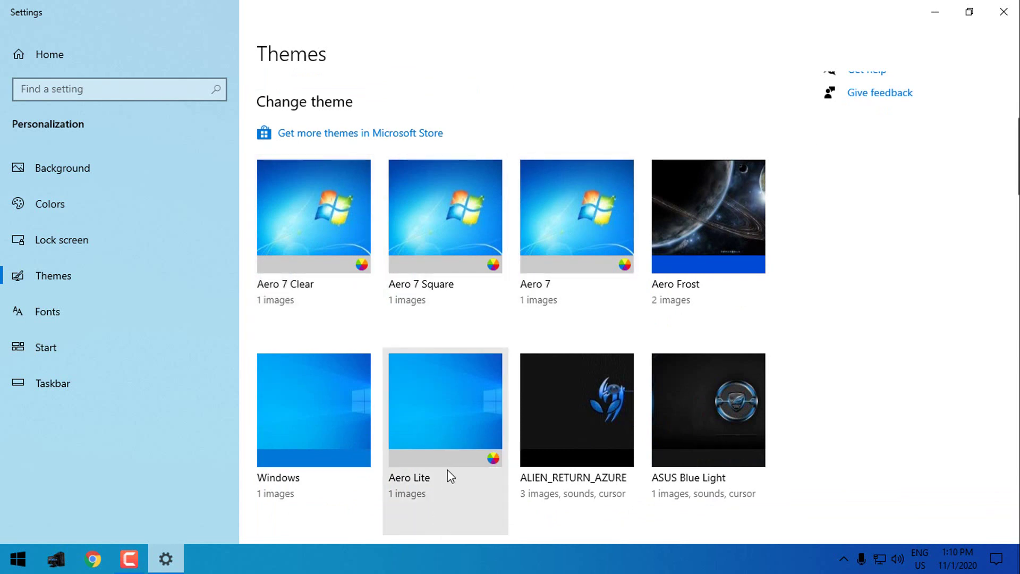
scroll(451, 470, up, 2)
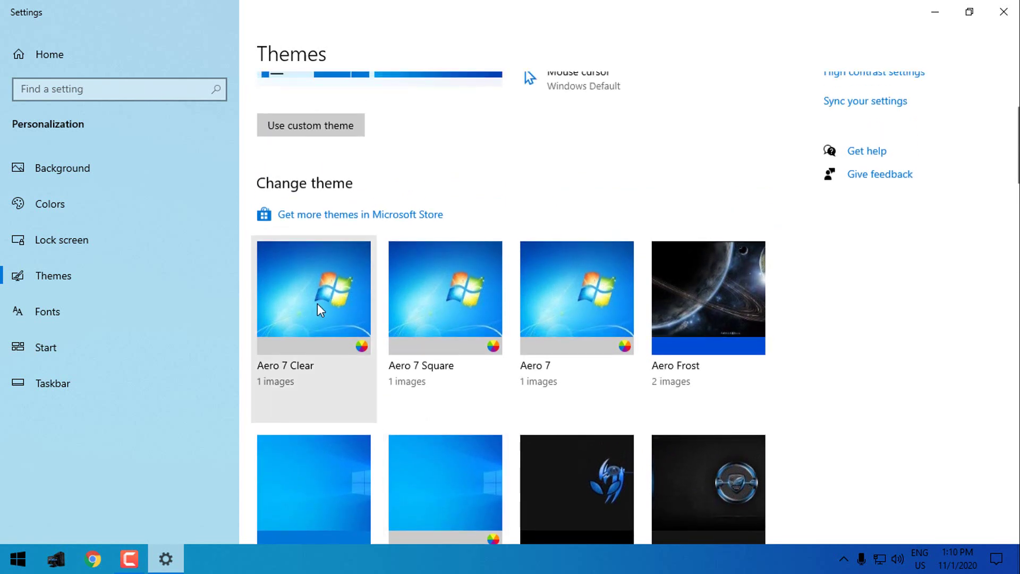
click(318, 304)
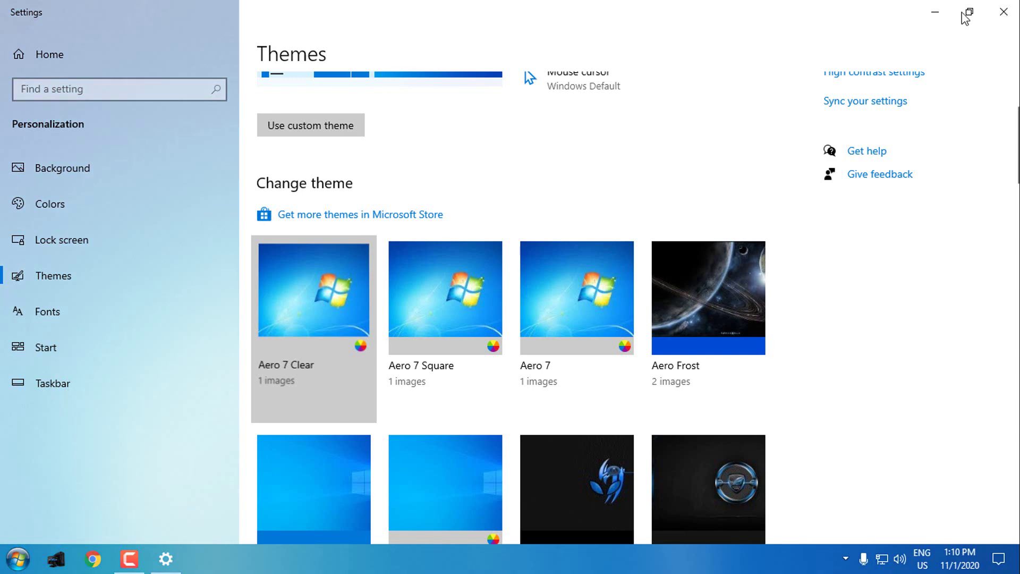
- Minimize Settings, refresh the desktop, and view the restyled Start menu
click(935, 12)
right_click(338, 193)
click(366, 233)
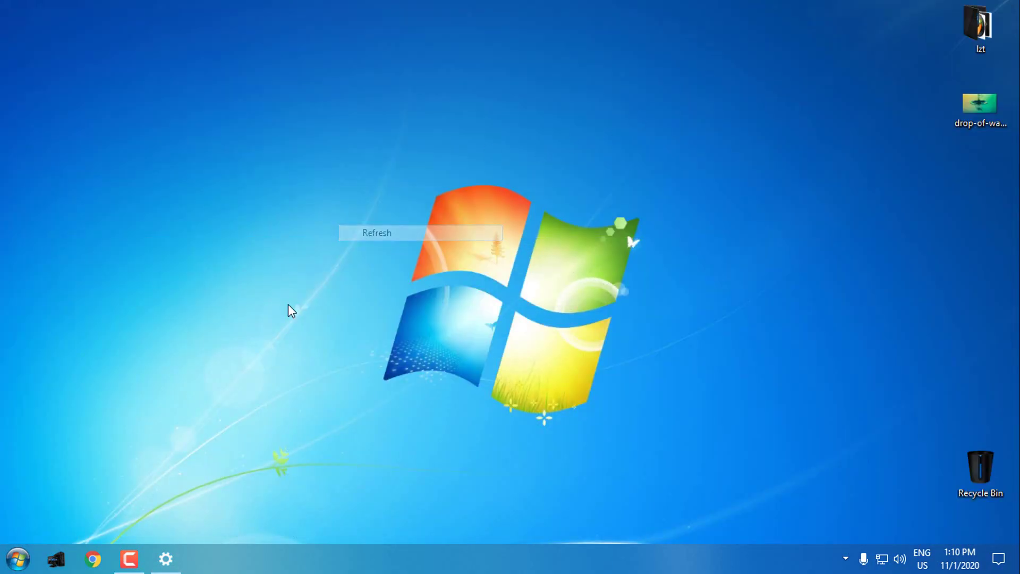
key(super)
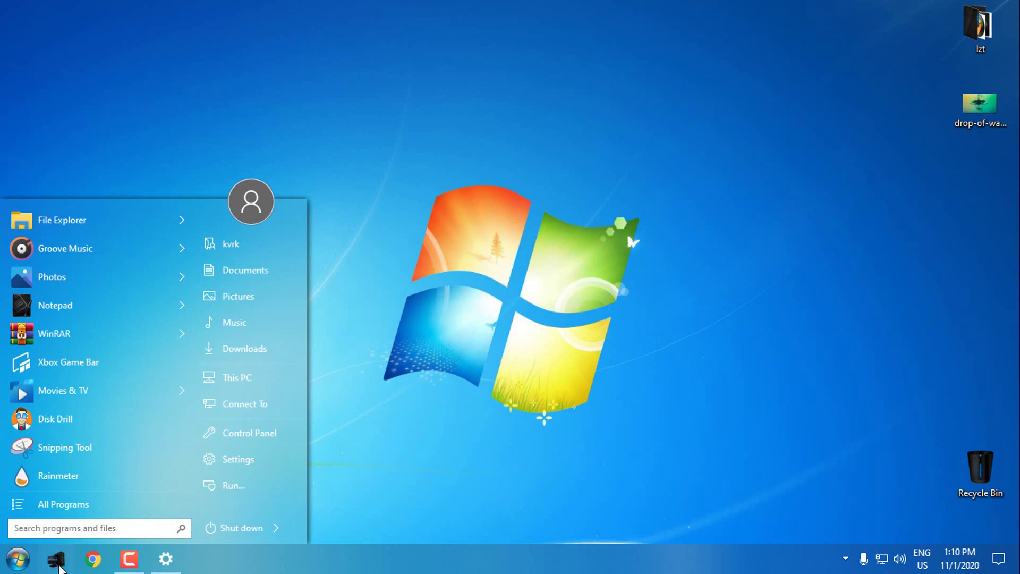
- Open This PC, reposition, resize and maximize it, then open Start
key(super+e)
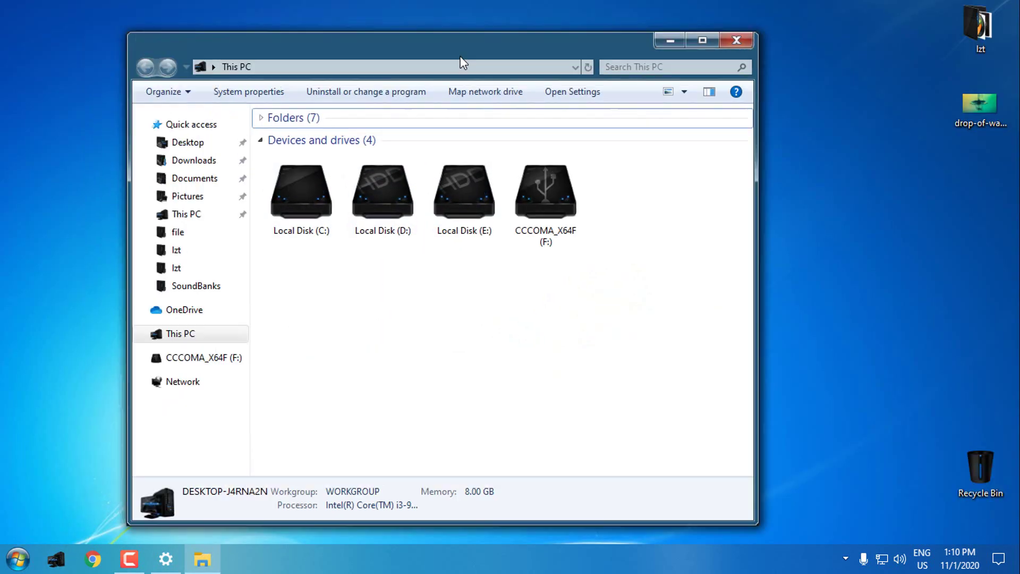
drag(461, 58, 581, 45)
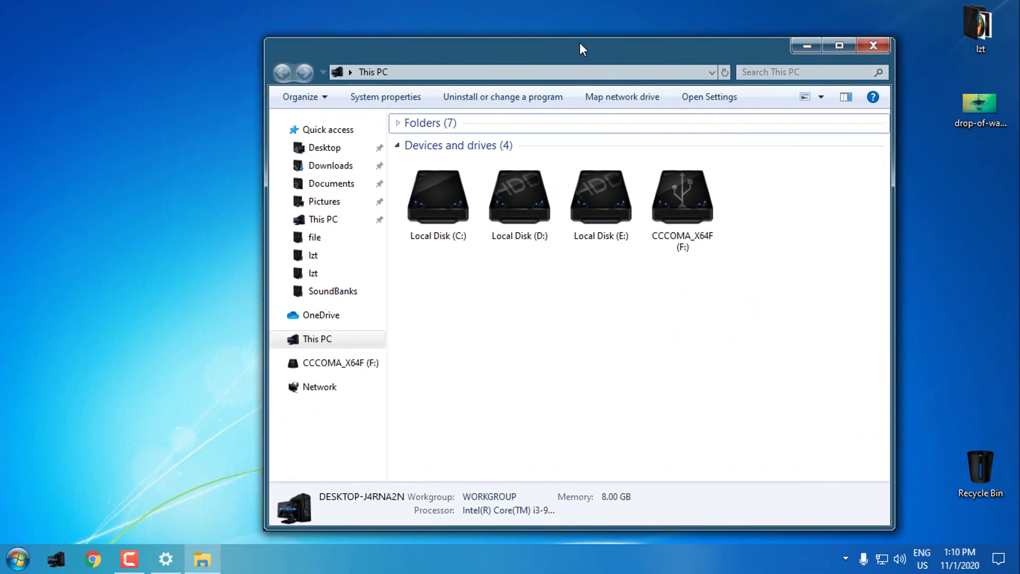
drag(274, 38, 372, 187)
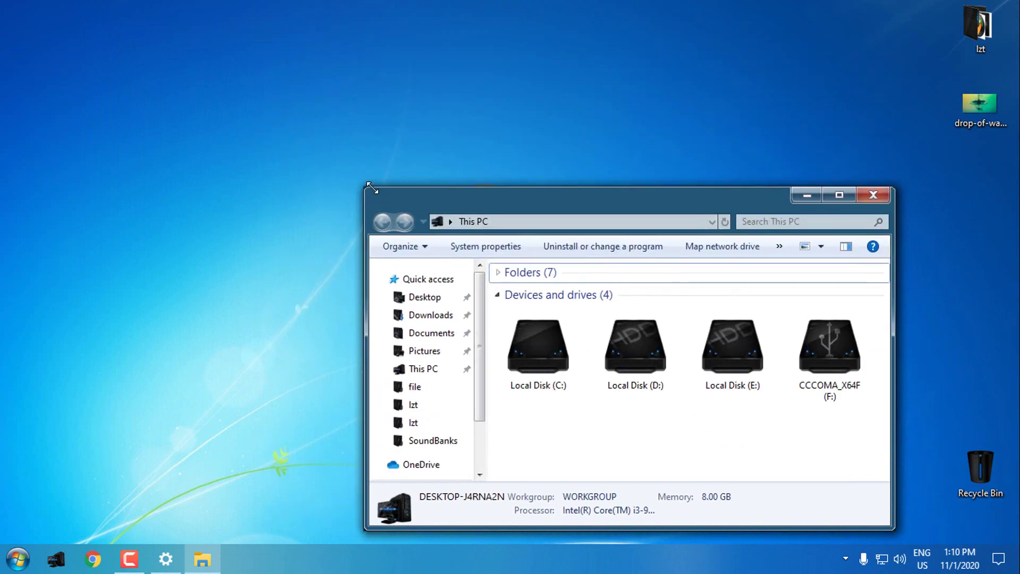
drag(598, 206, 609, 68)
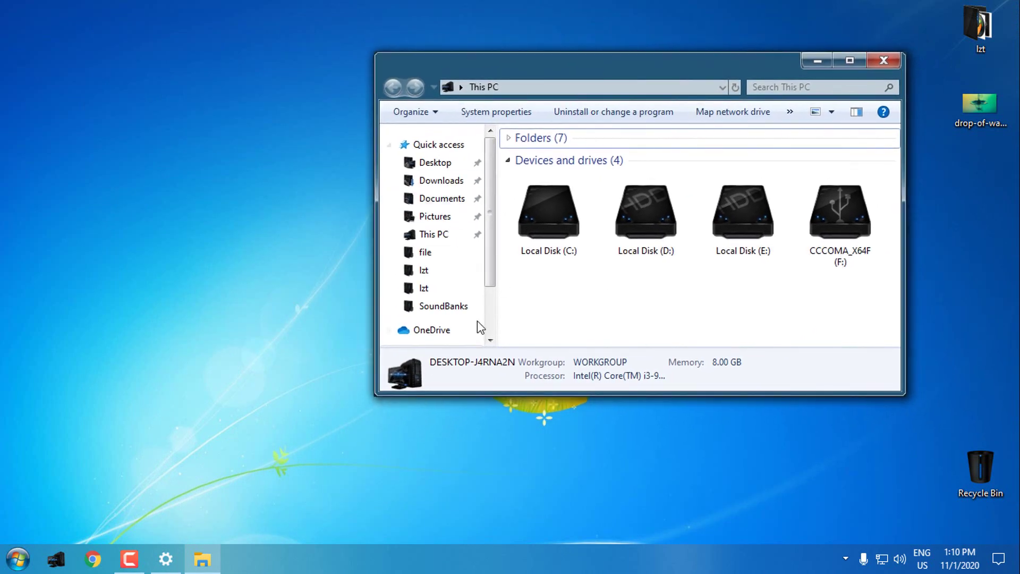
click(858, 59)
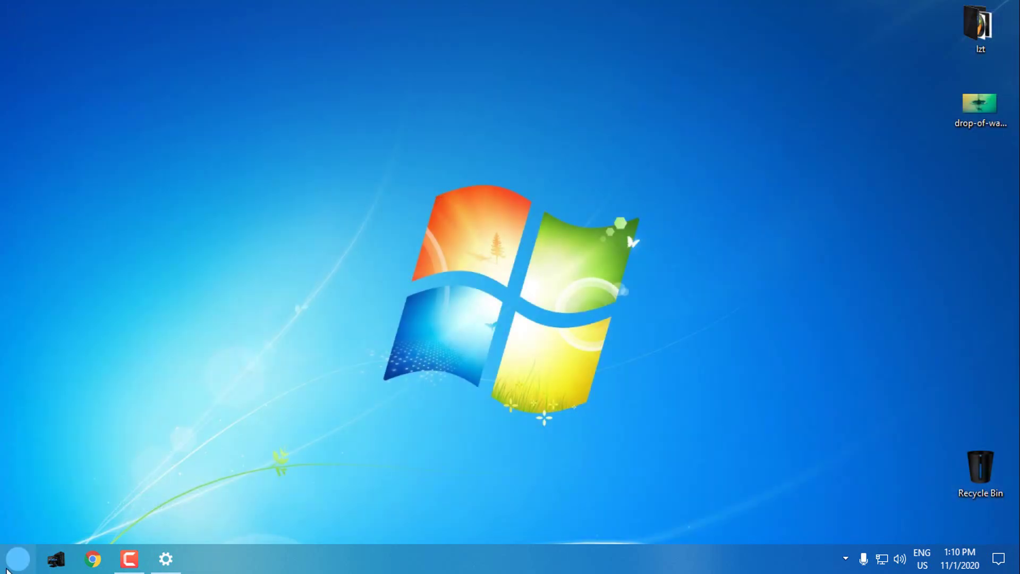
click(17, 559)
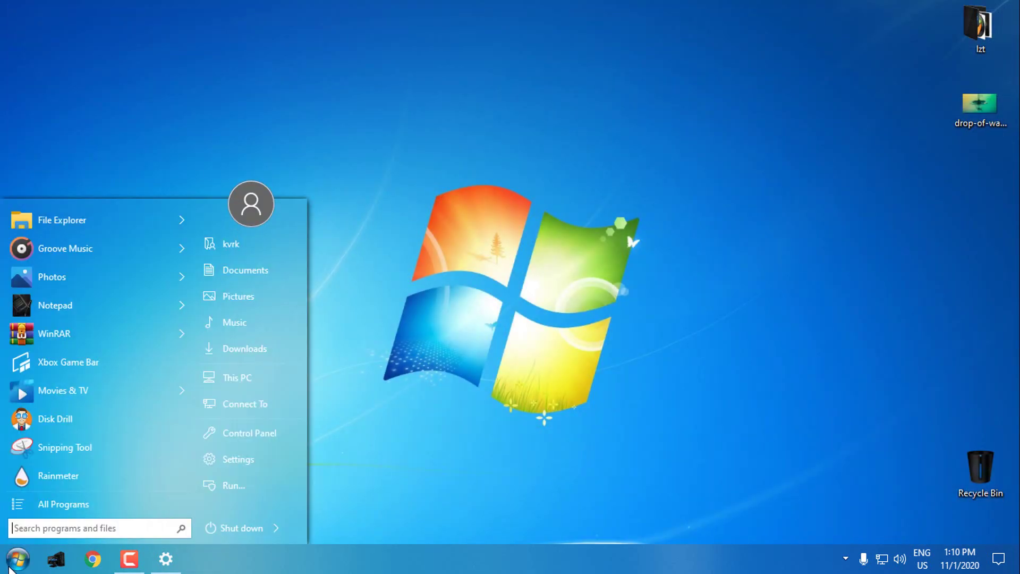
- Set and apply the Windows 7 Start menu style in StartIsBack's configuration
right_click(307, 232)
click(311, 233)
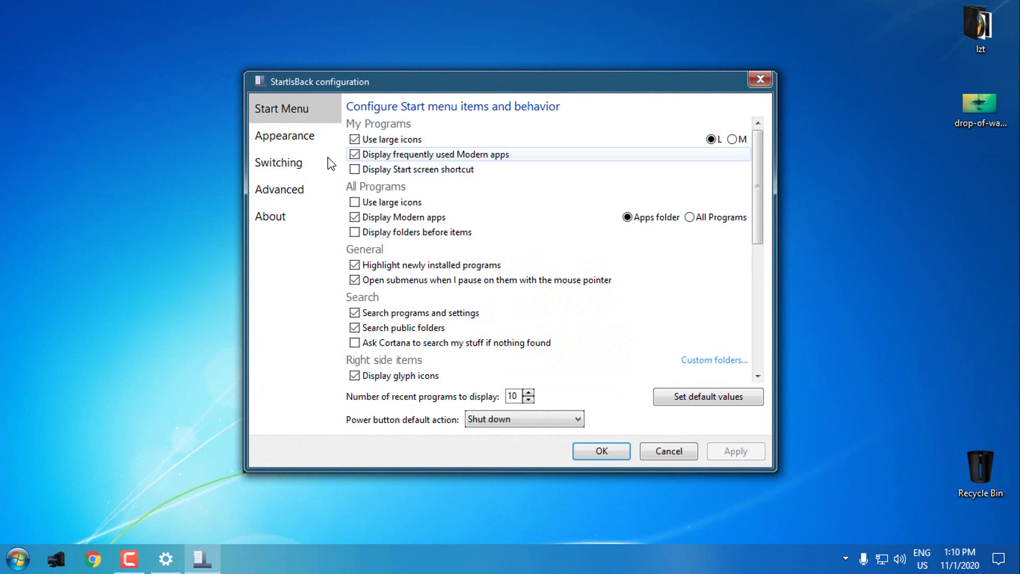
click(503, 197)
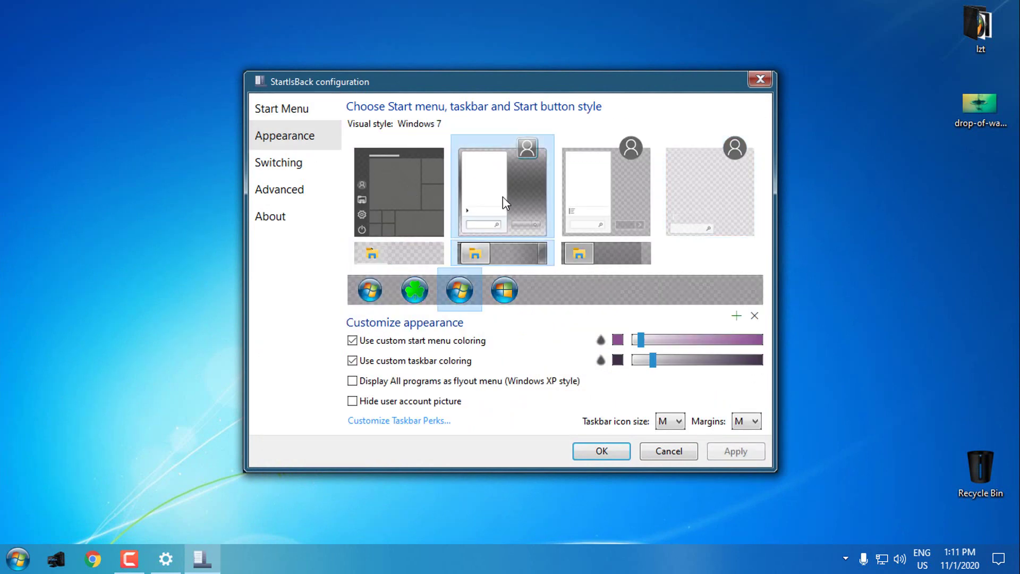
click(728, 453)
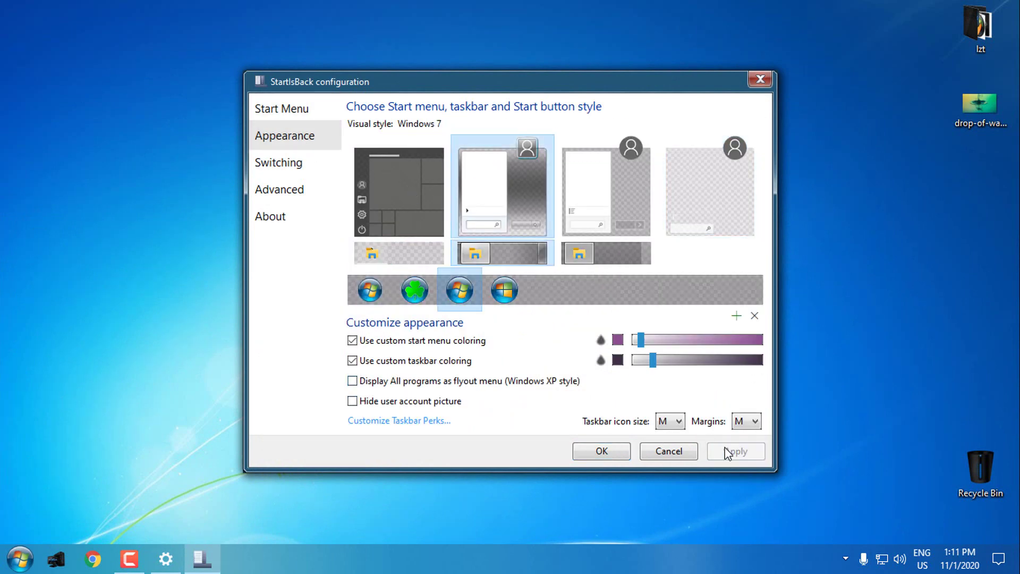
- Preview the Windows 7-style Start menu twice, then close StartIsBack with OK
click(20, 559)
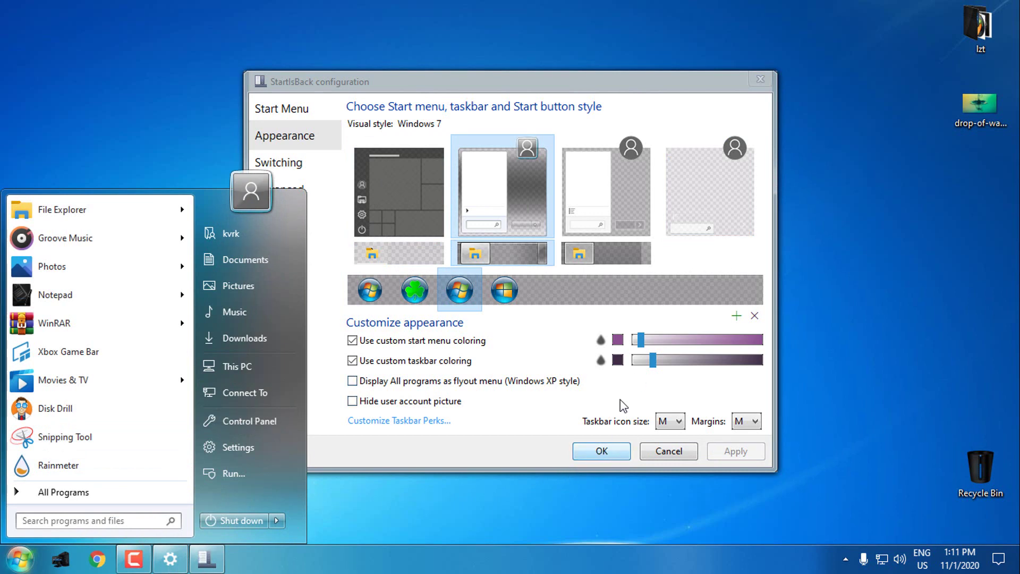
drag(563, 81, 633, 34)
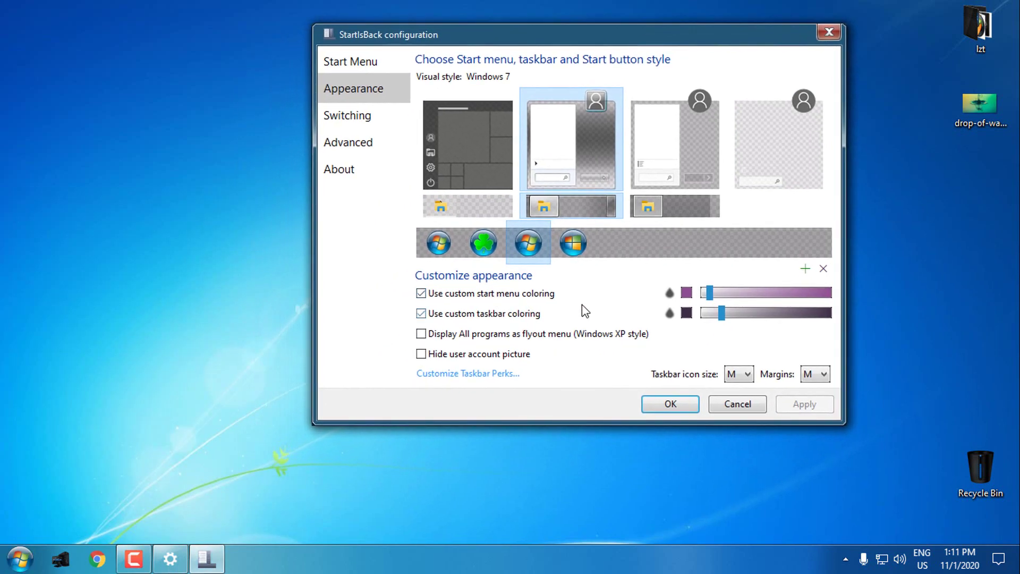
click(7, 553)
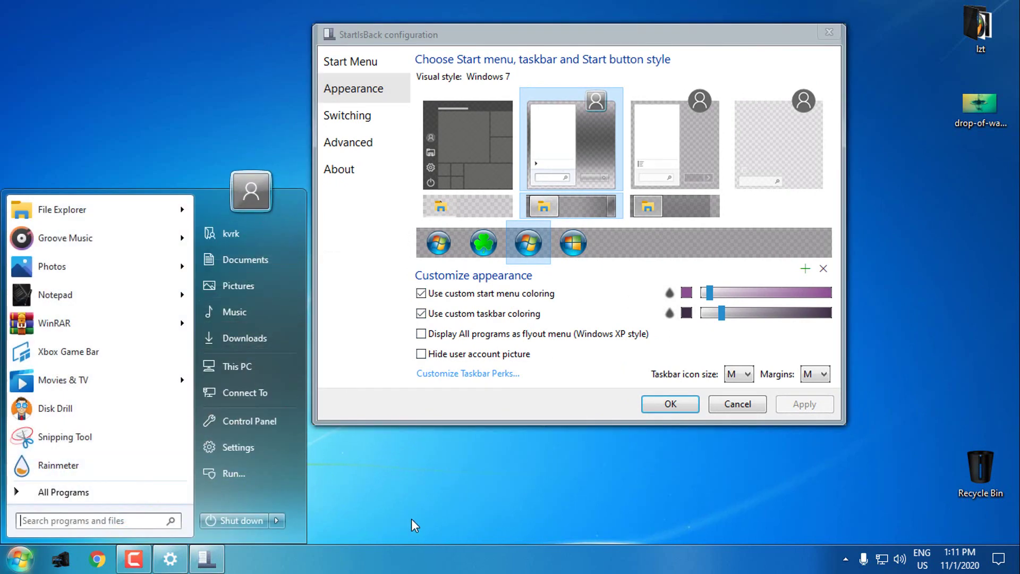
click(674, 400)
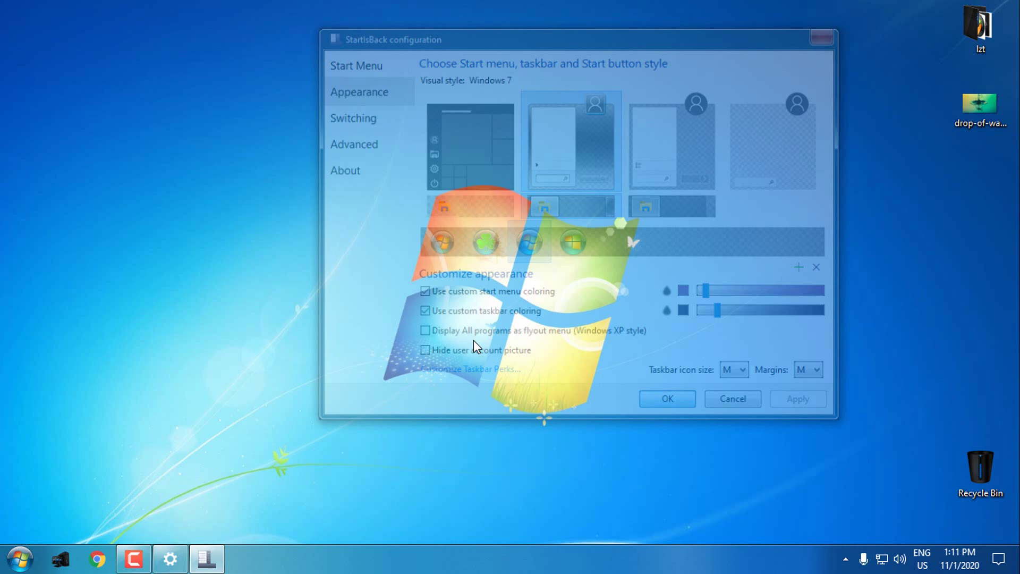
- Apply the Aero 7 Square theme in Settings, then minimize Settings
right_click(326, 166)
click(170, 559)
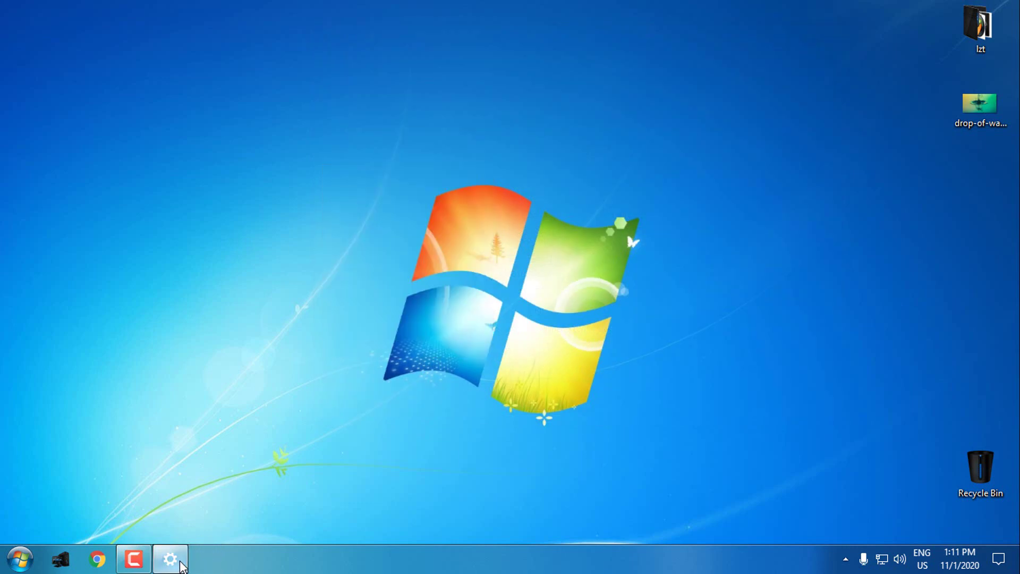
scroll(590, 306, down, 5)
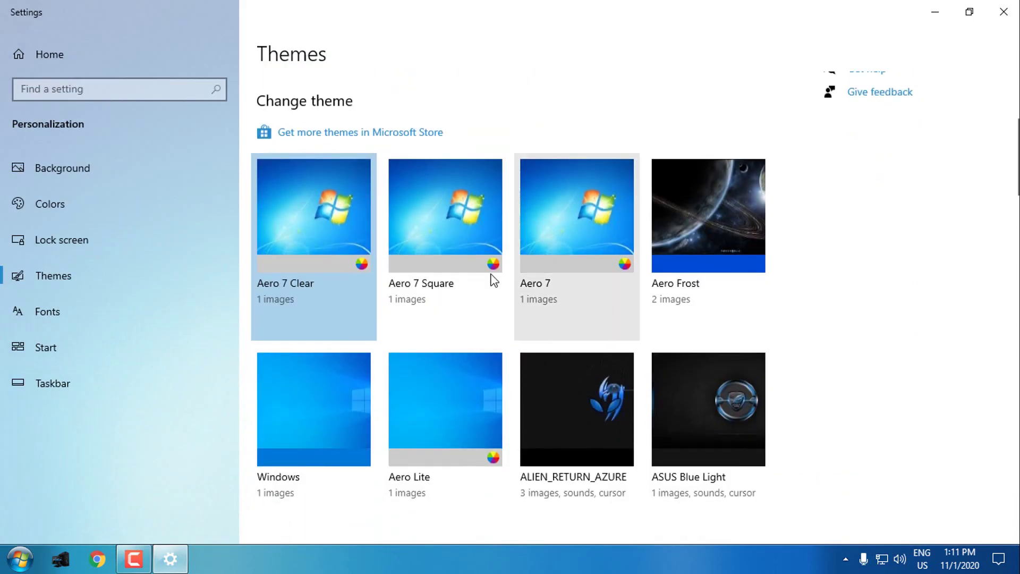
click(455, 227)
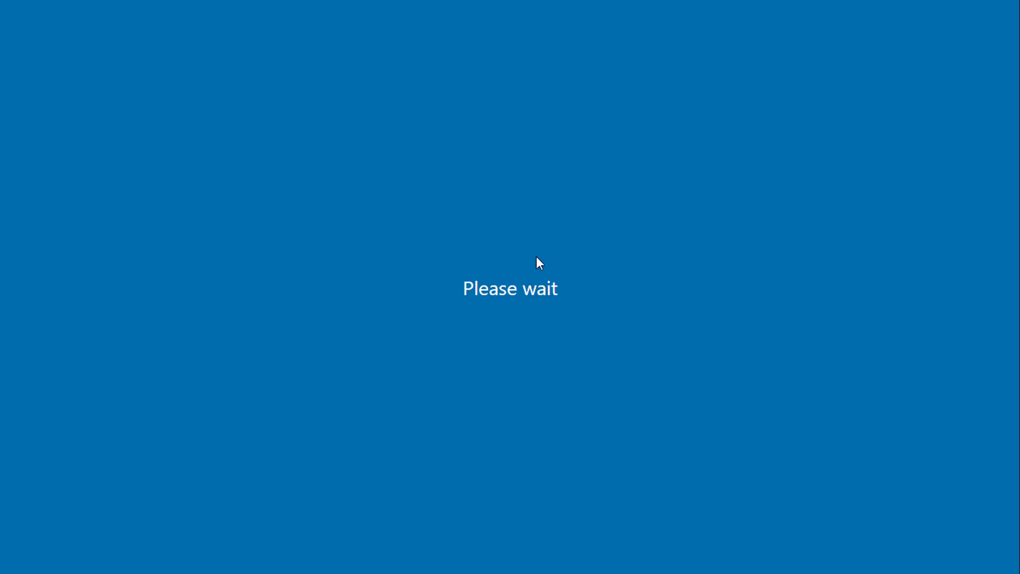
click(935, 13)
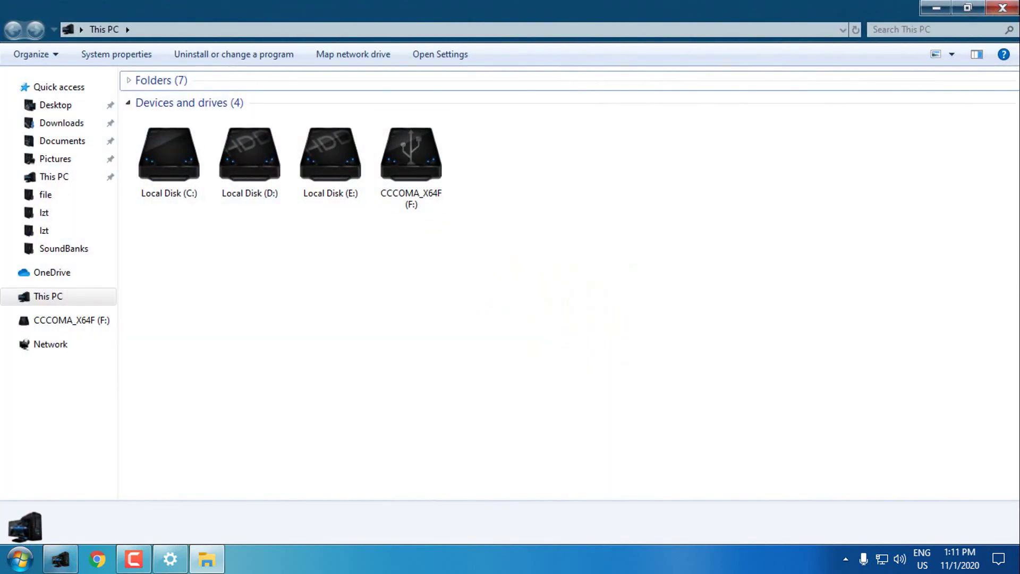
- Restore, resize and move This PC in the new style, check Start, then close it
drag(633, 11, 518, 70)
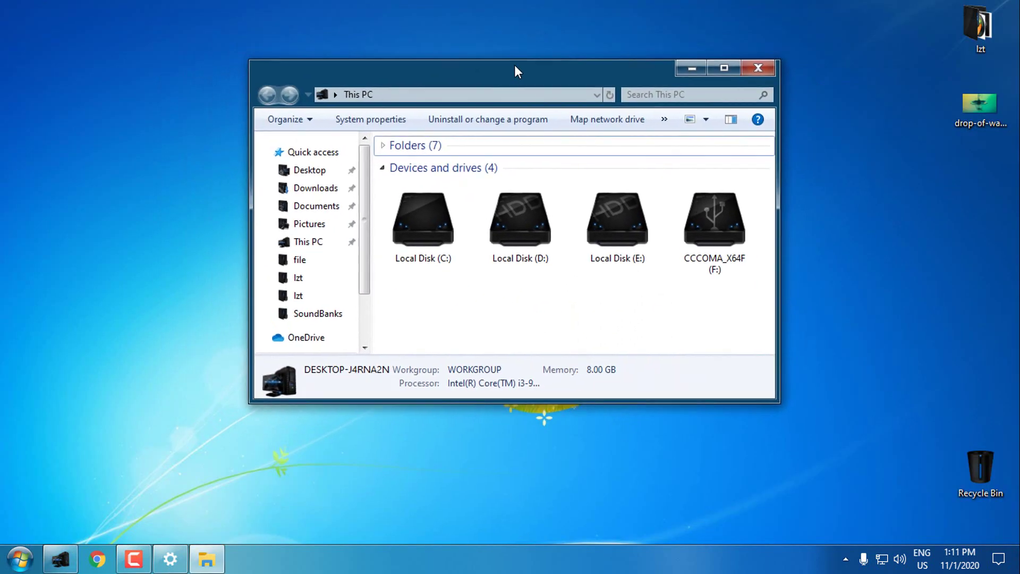
drag(246, 57, 219, 66)
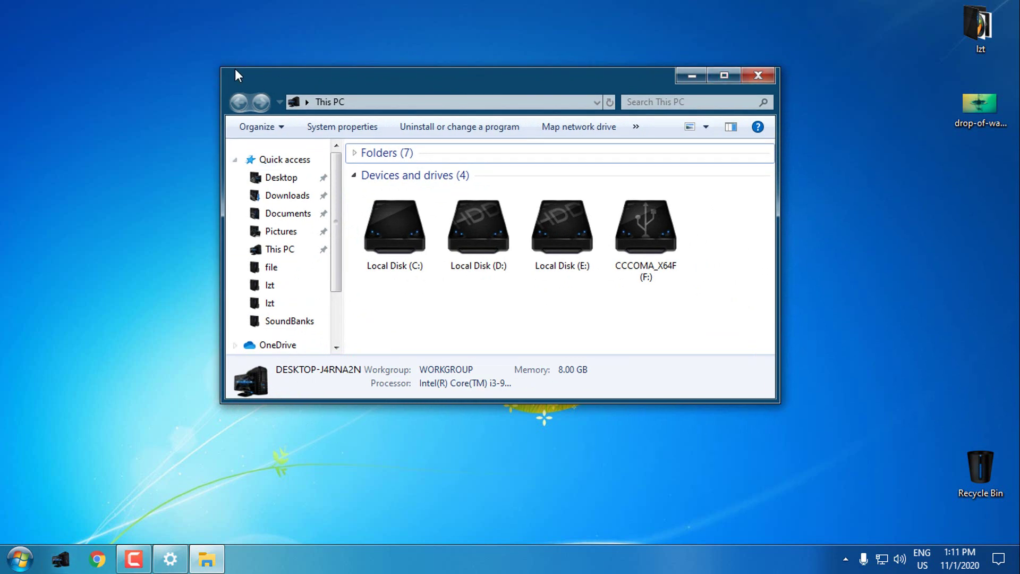
key(super)
drag(564, 85, 655, 47)
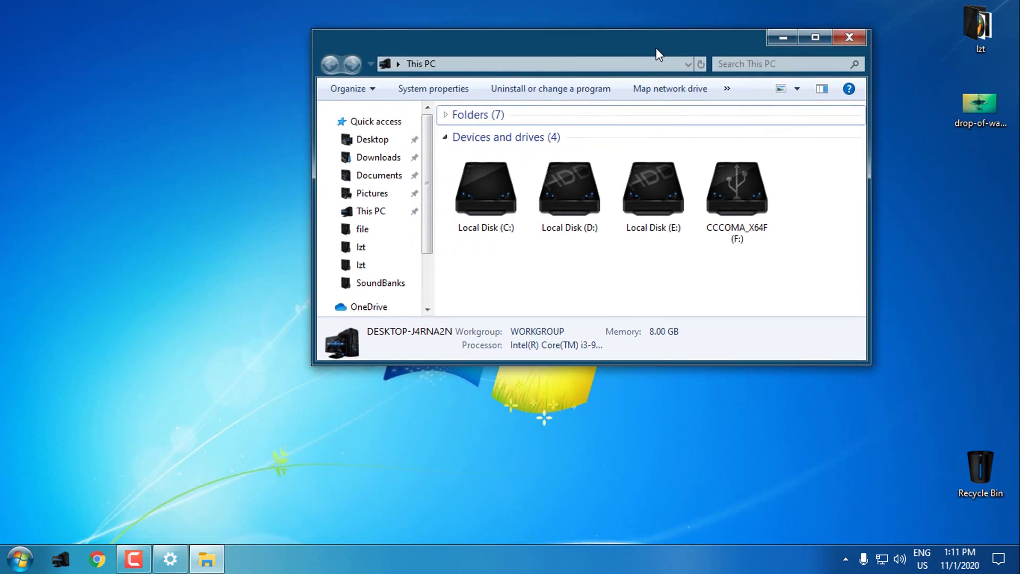
click(861, 38)
- Apply the standard Aero 7 theme and check it in a This PC window
click(174, 560)
scroll(755, 381, down, 1)
scroll(591, 256, down, 4)
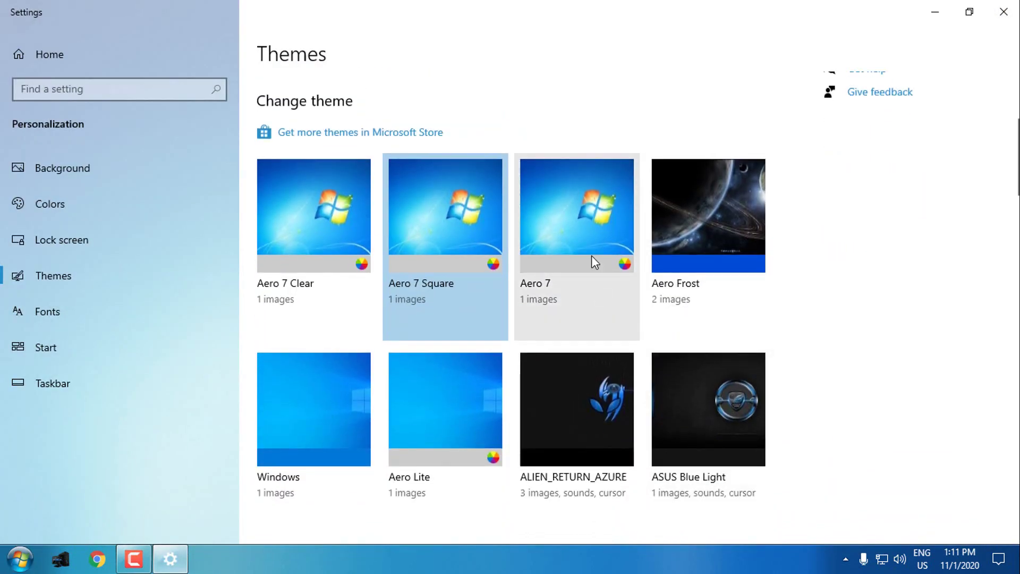
click(592, 232)
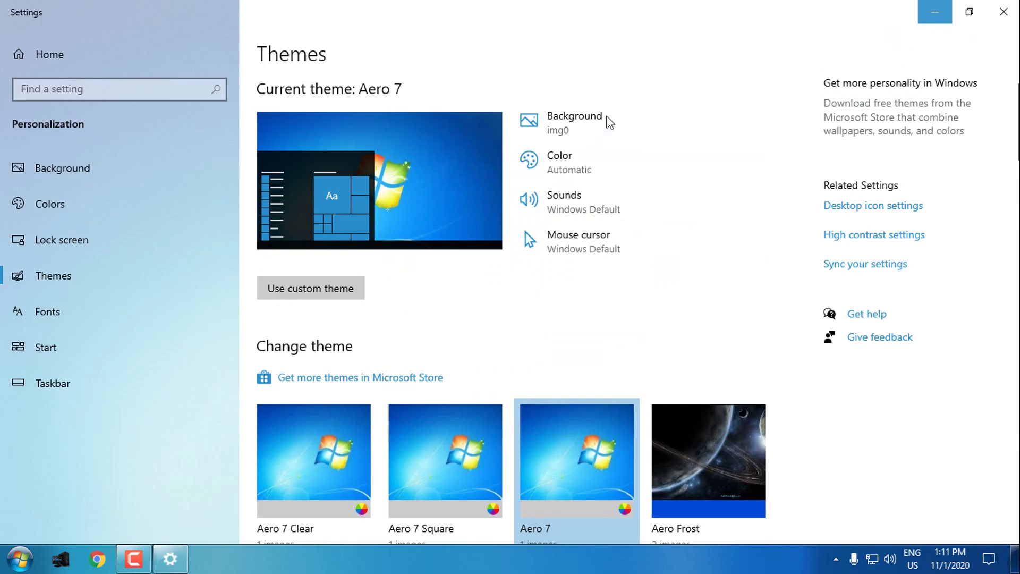
key(super+d)
click(60, 559)
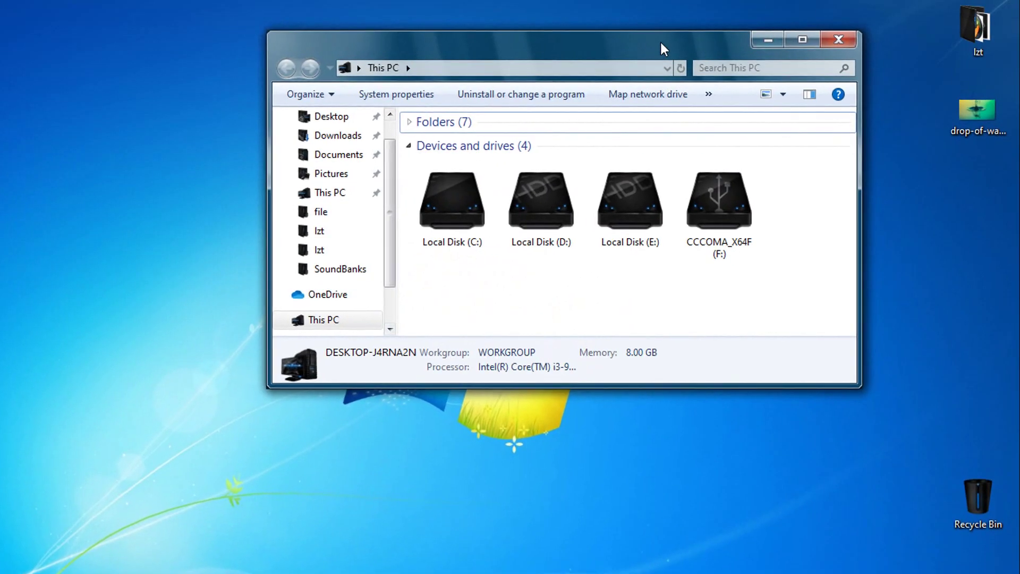
drag(660, 42, 583, 150)
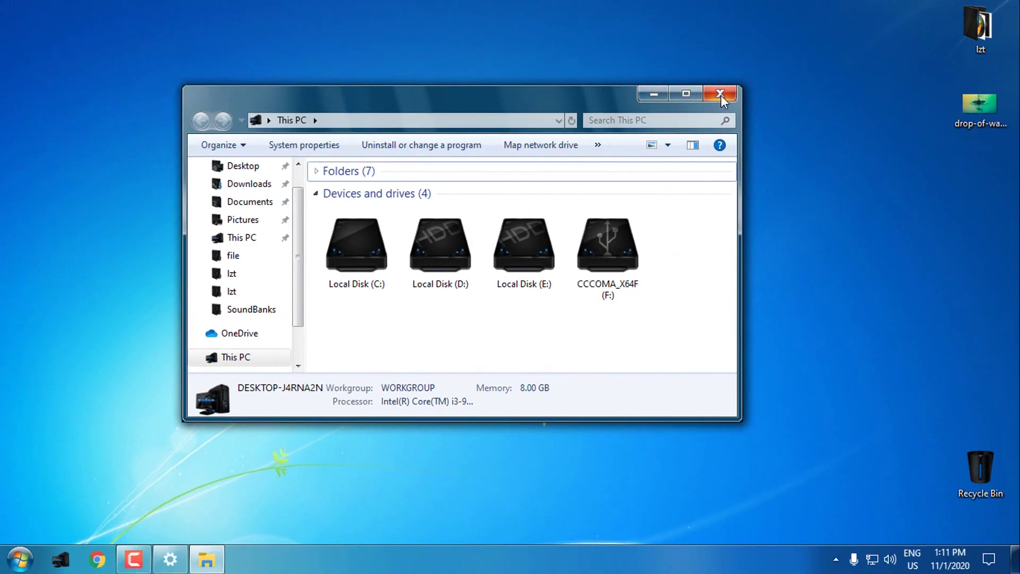
- Apply the Aero Lite theme, then hide Settings
click(700, 24)
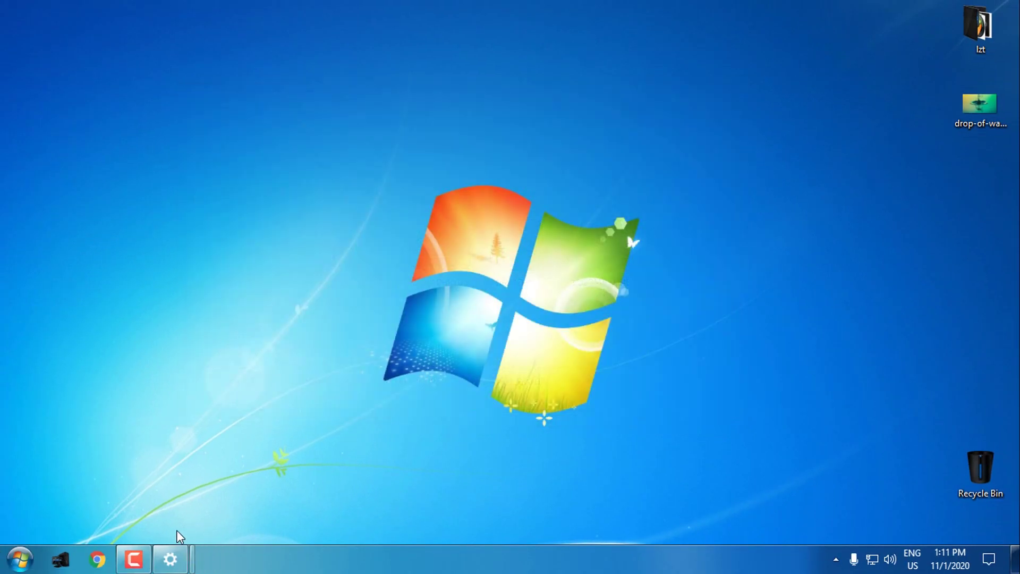
click(179, 558)
click(449, 357)
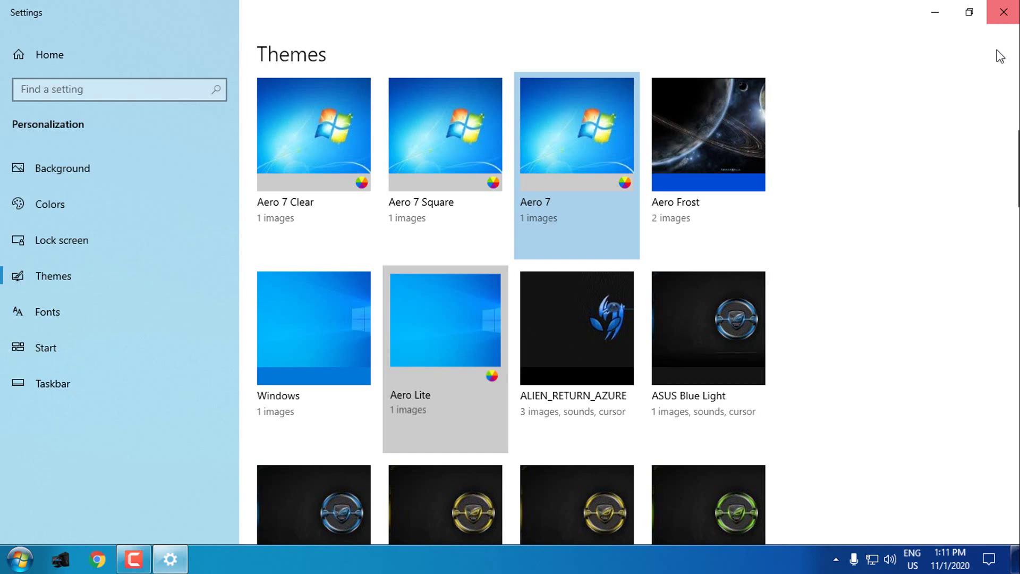
click(935, 12)
- Inspect the Aero Lite look in the desktop menu, Start, and This PC
right_click(350, 218)
click(407, 263)
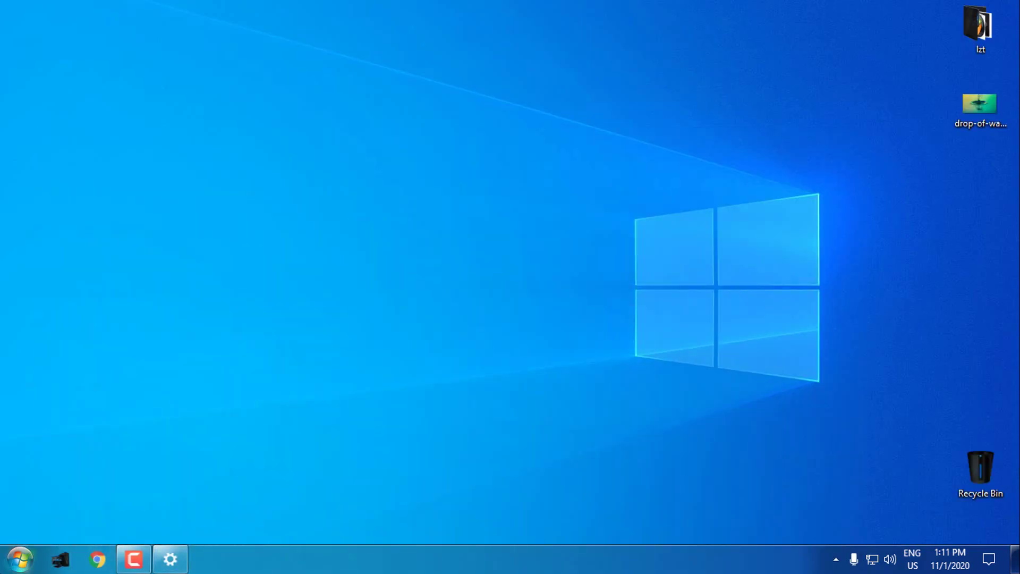
key(super)
key(super)
click(62, 564)
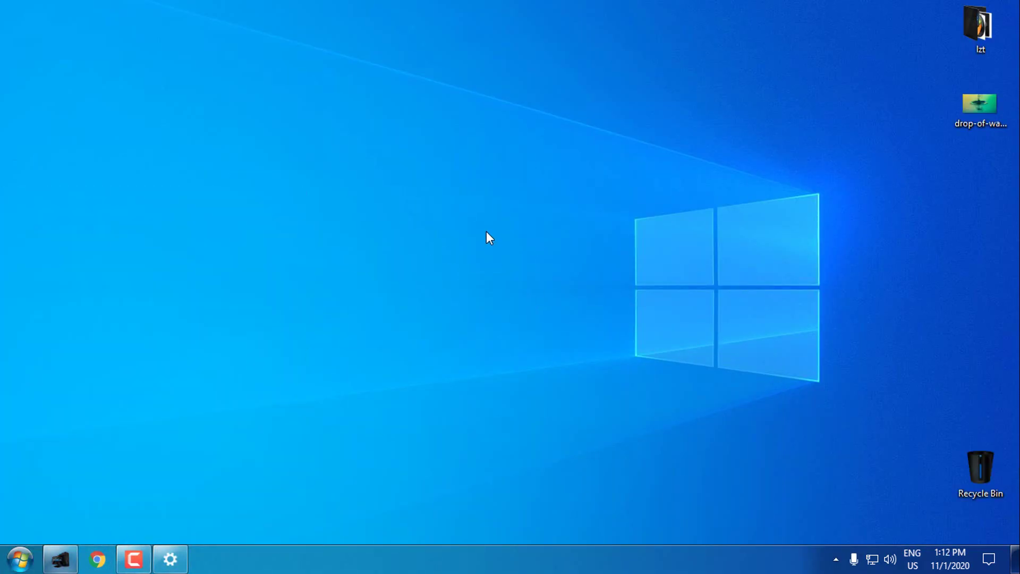
drag(555, 100, 596, 104)
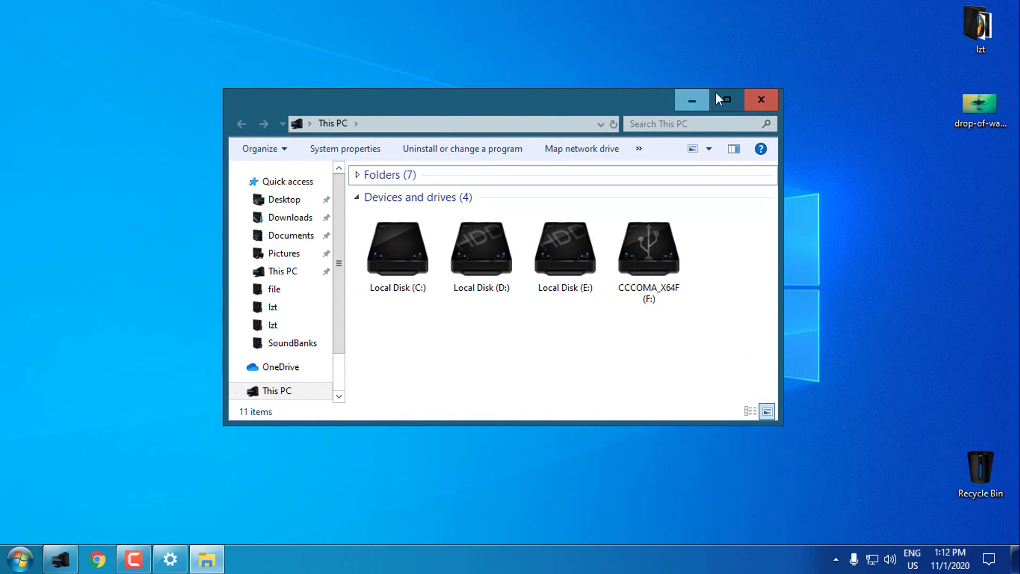
click(765, 99)
- Return to the Themes page and scroll to the Aero 7 Square theme
click(169, 558)
scroll(576, 258, down, 3)
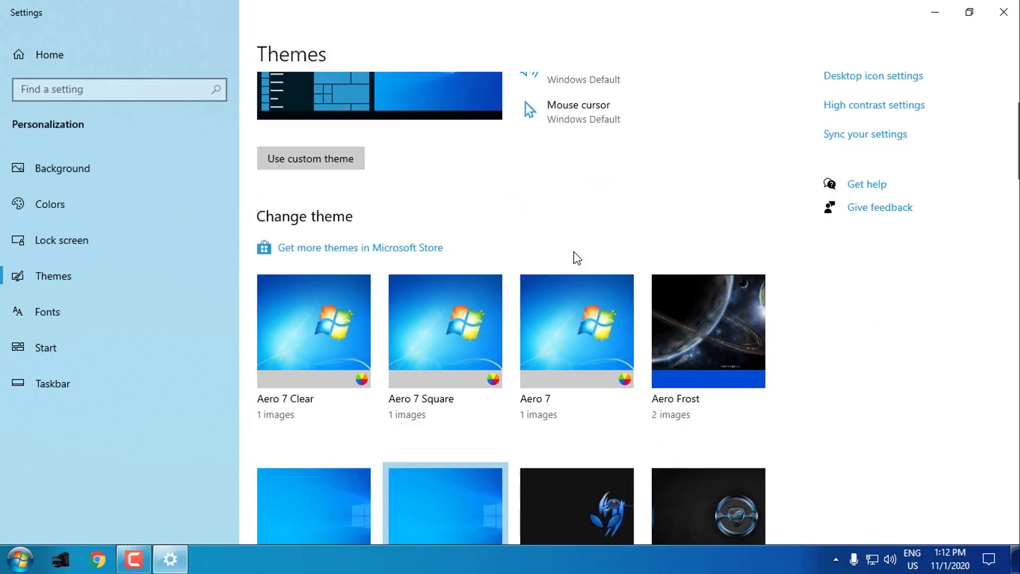
scroll(638, 250, down, 1)
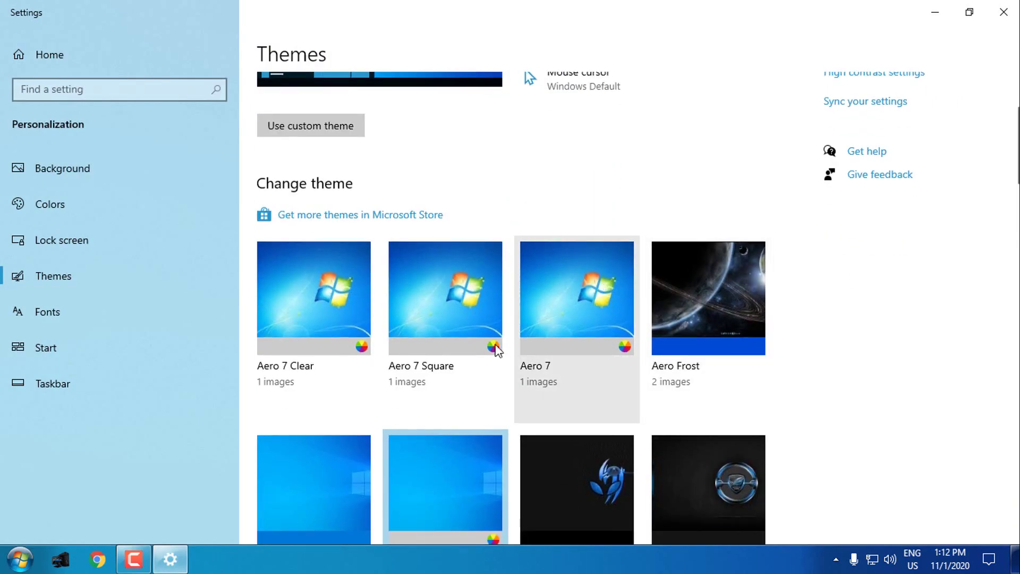
scroll(496, 349, down, 2)
scroll(415, 377, up, 2)
- Apply Aero 7 Square, then set the water-drop picture as wallpaper from Photos
click(449, 310)
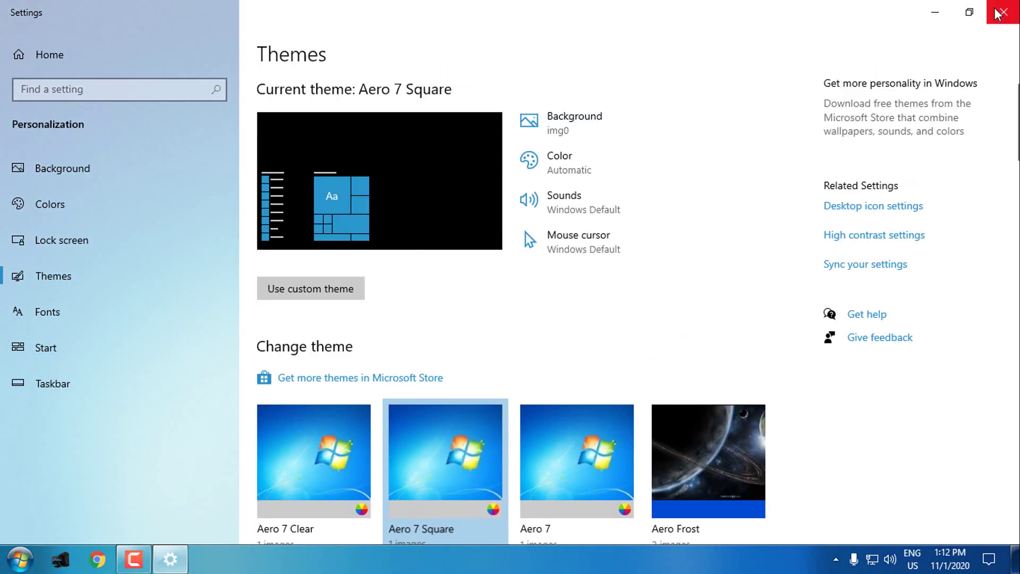
click(935, 12)
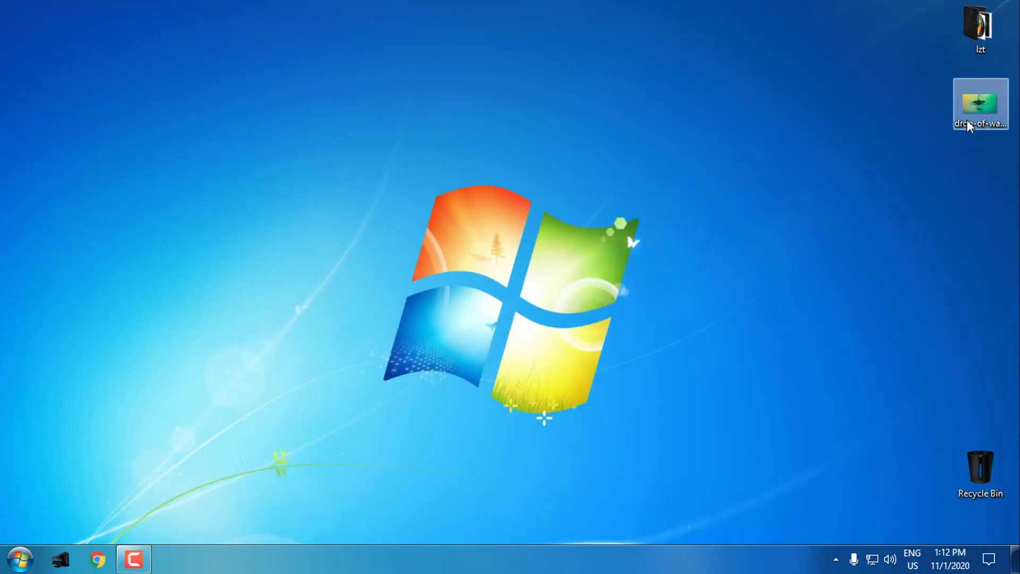
double_click(968, 123)
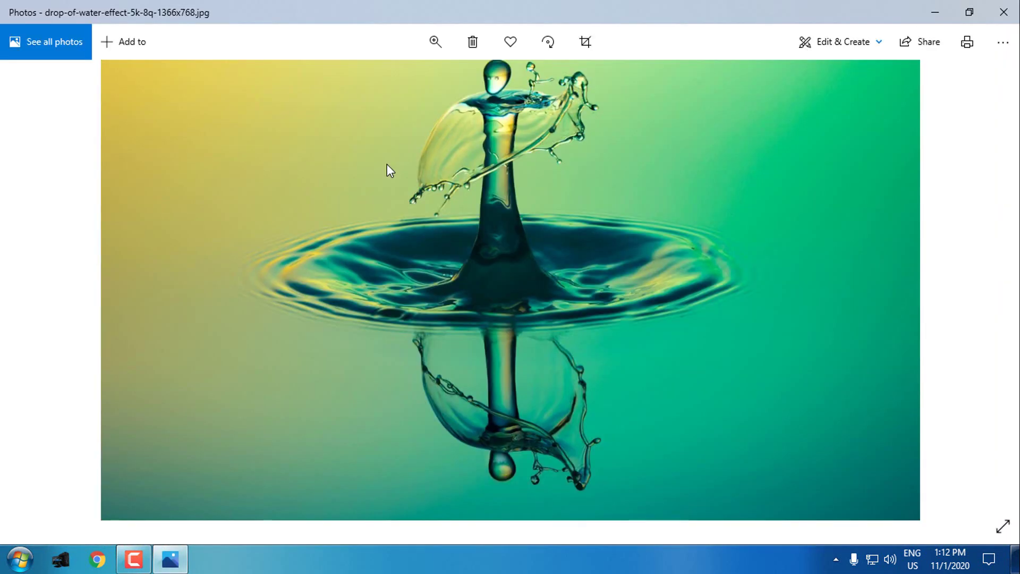
right_click(387, 163)
mouse_move(432, 334)
click(535, 353)
click(1004, 12)
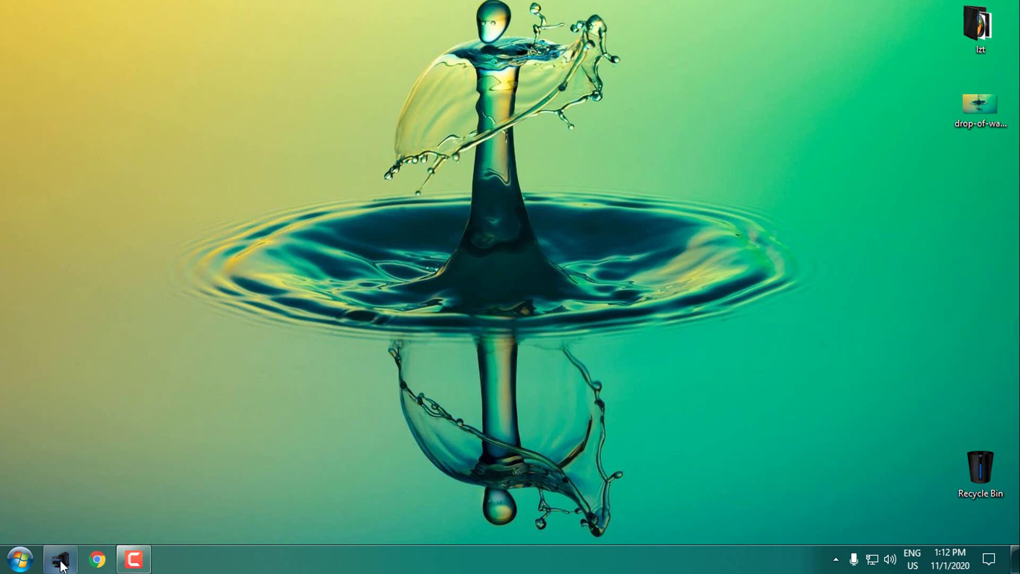
- Check This PC and Start, then open Personalization from the desktop menu
click(61, 559)
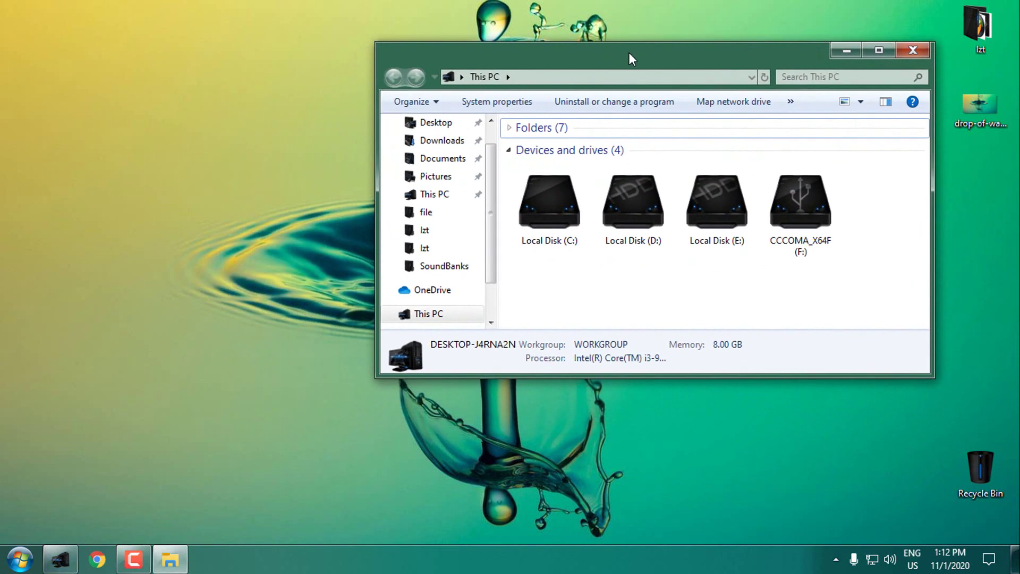
drag(490, 103, 653, 46)
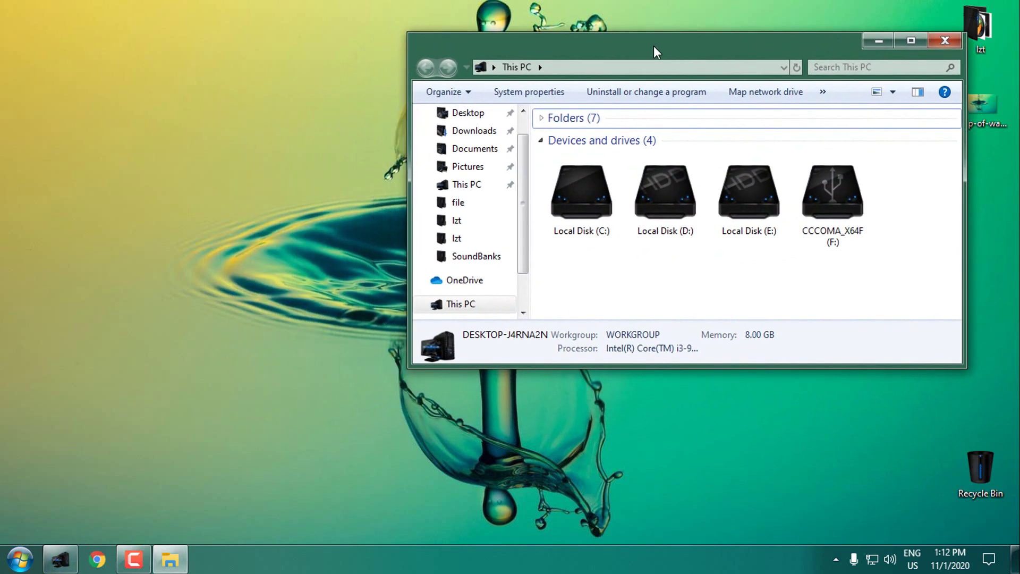
key(super)
click(373, 372)
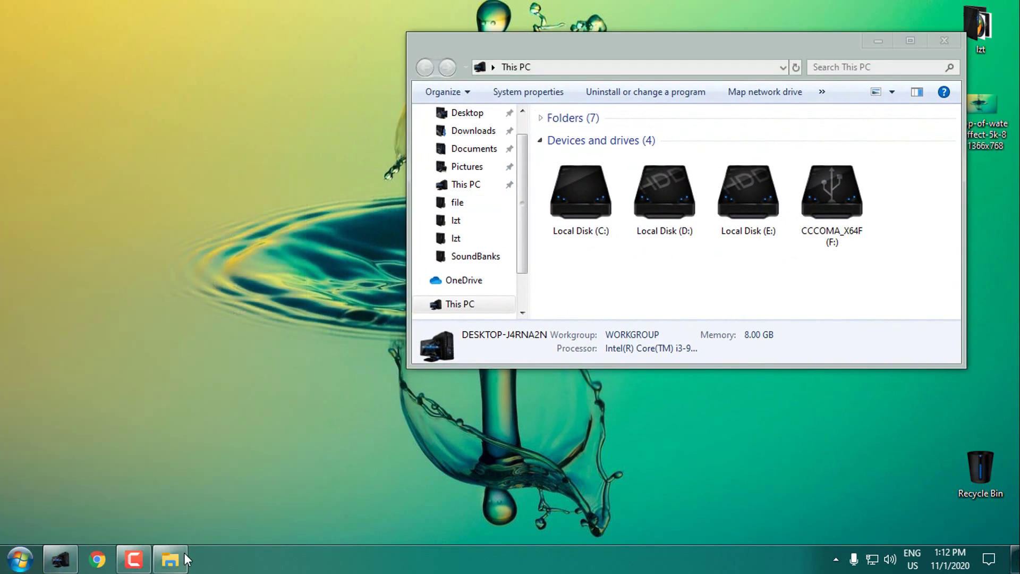
right_click(194, 338)
click(230, 521)
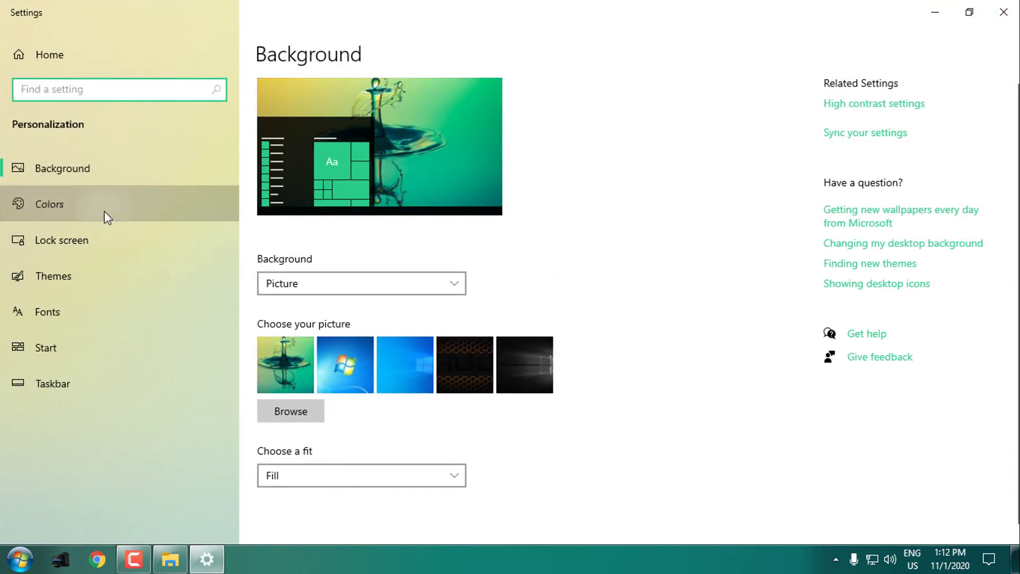
- Verify Colors auto-picks the green accent from the water-drop wallpaper, then centre This PC
click(105, 207)
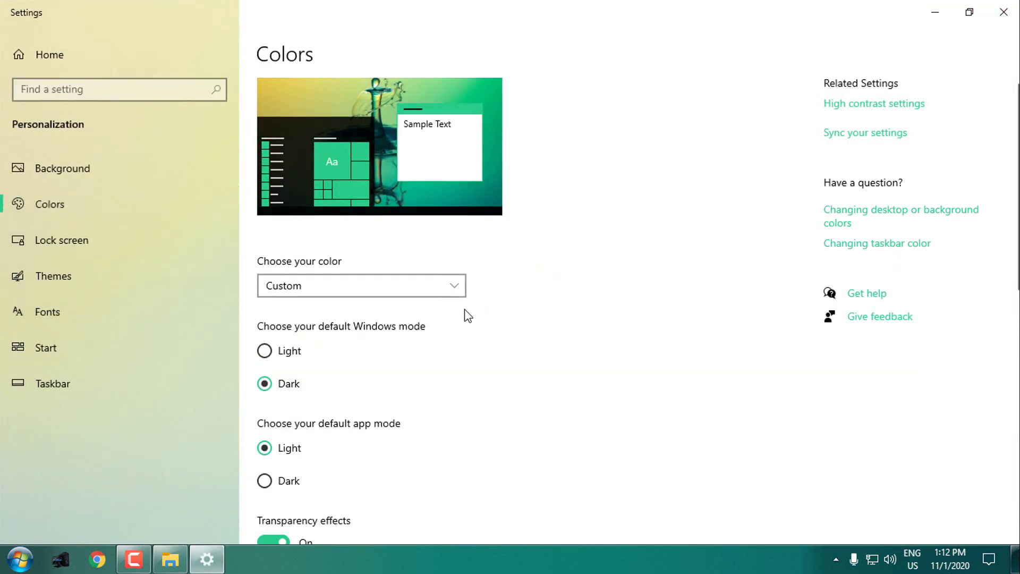
scroll(469, 305, down, 2)
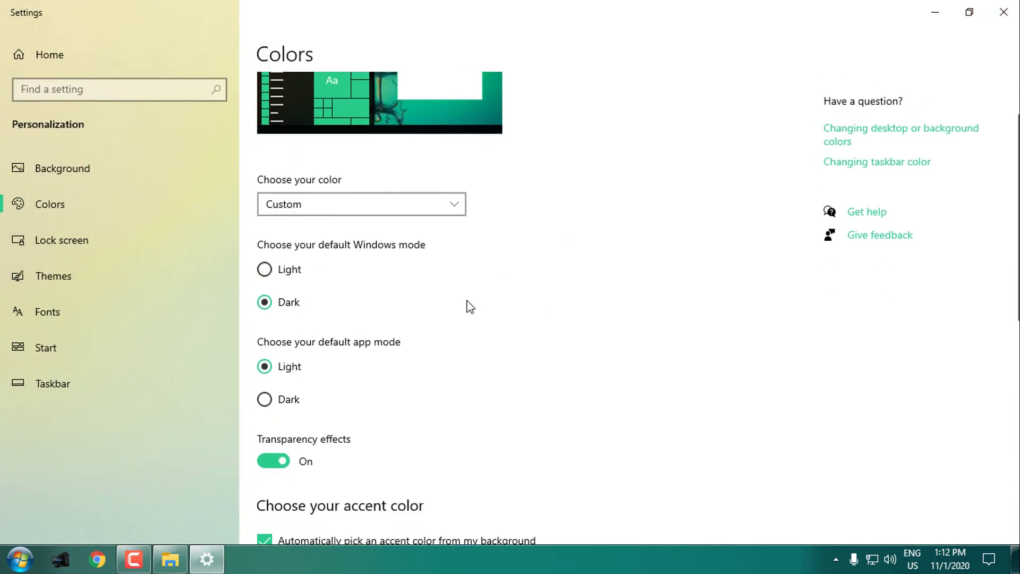
scroll(472, 306, down, 4)
scroll(472, 306, down, 2)
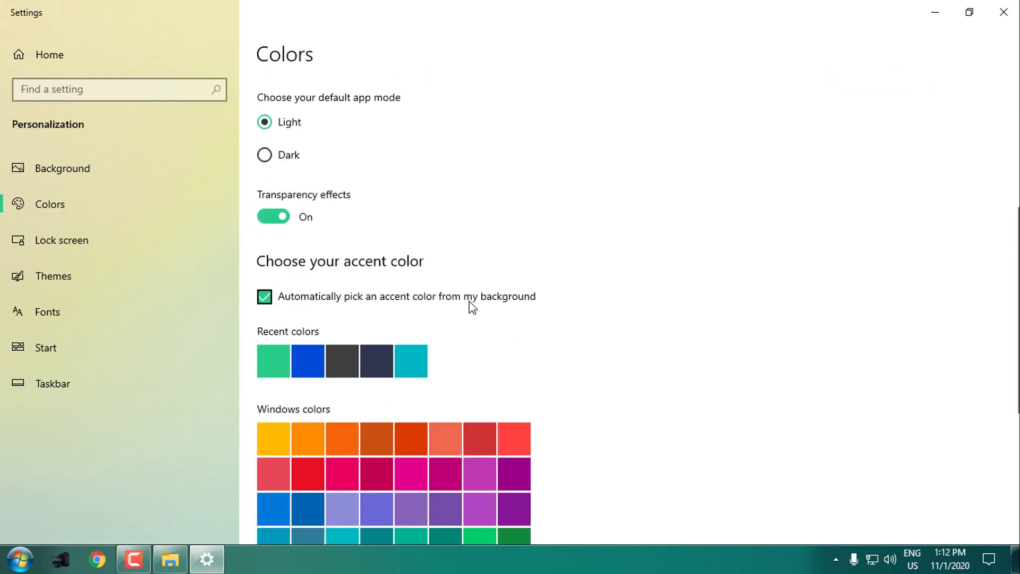
scroll(473, 307, down, 2)
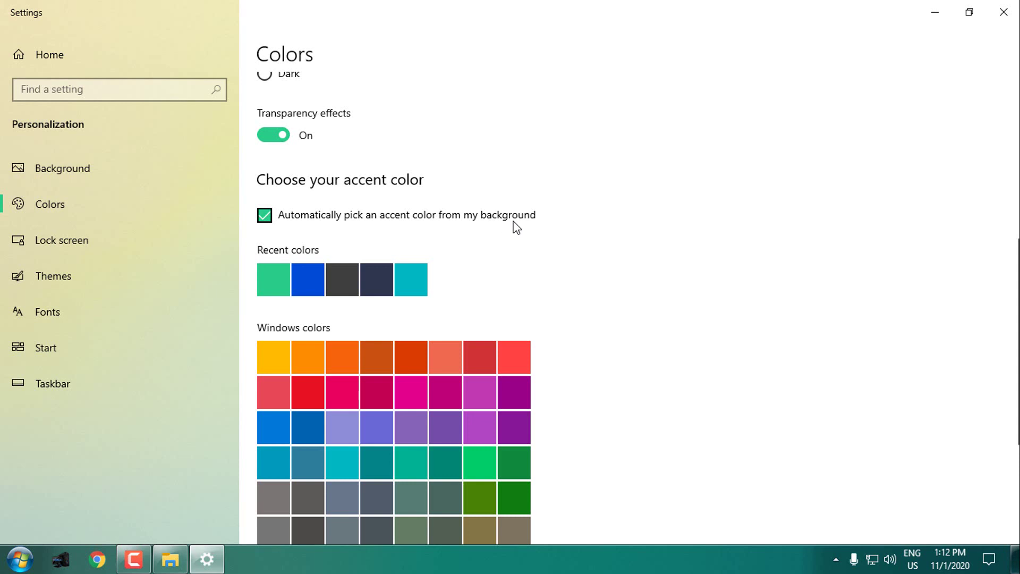
scroll(515, 237, down, 3)
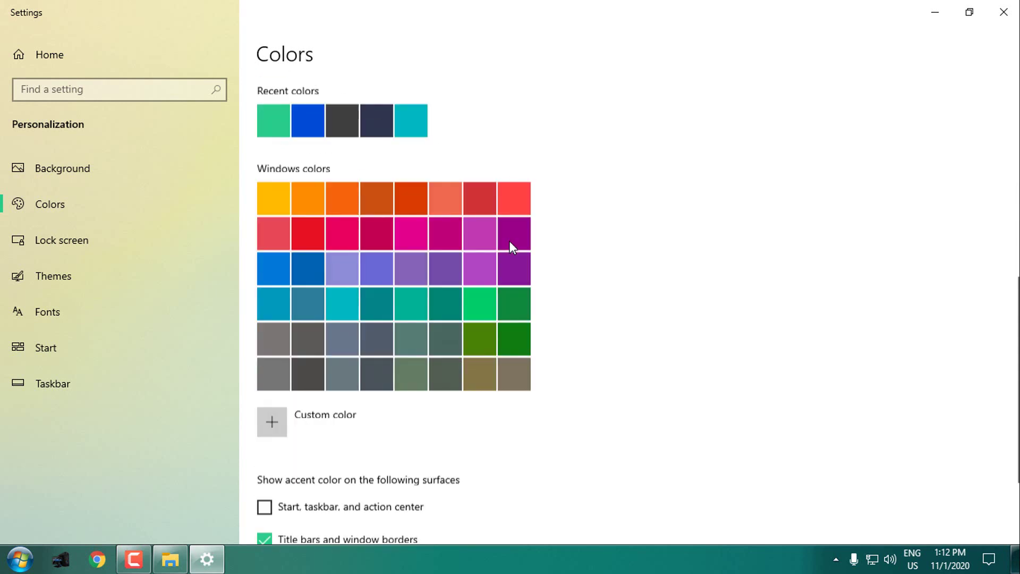
scroll(515, 247, up, 2)
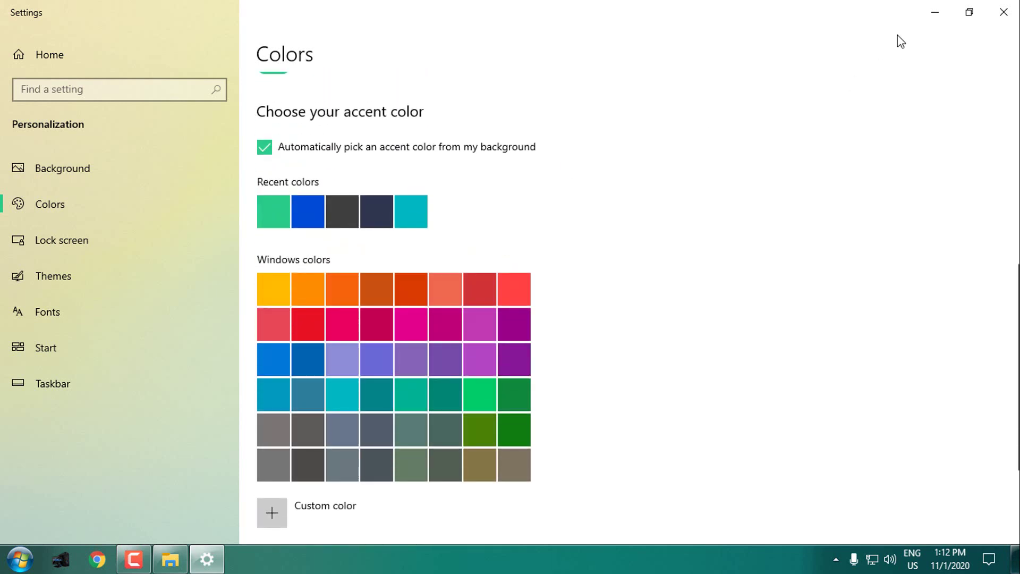
click(931, 17)
mouse_move(674, 49)
mouse_down()
mouse_move(446, 198)
mouse_move(628, 142)
mouse_move(628, 66)
mouse_up()
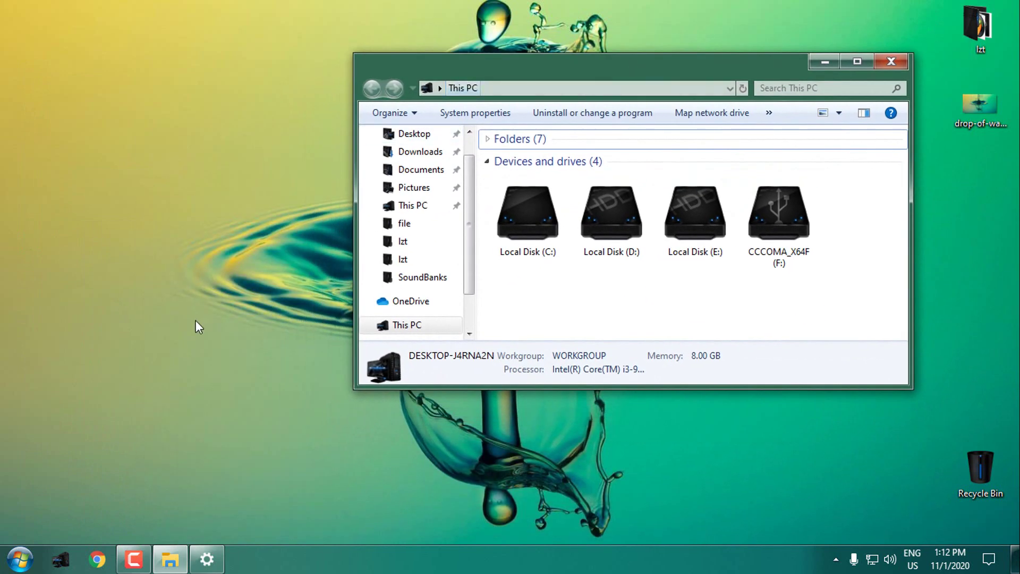
- Drag the green-framed This PC window to the top-right corner and check the Start menu
click(23, 568)
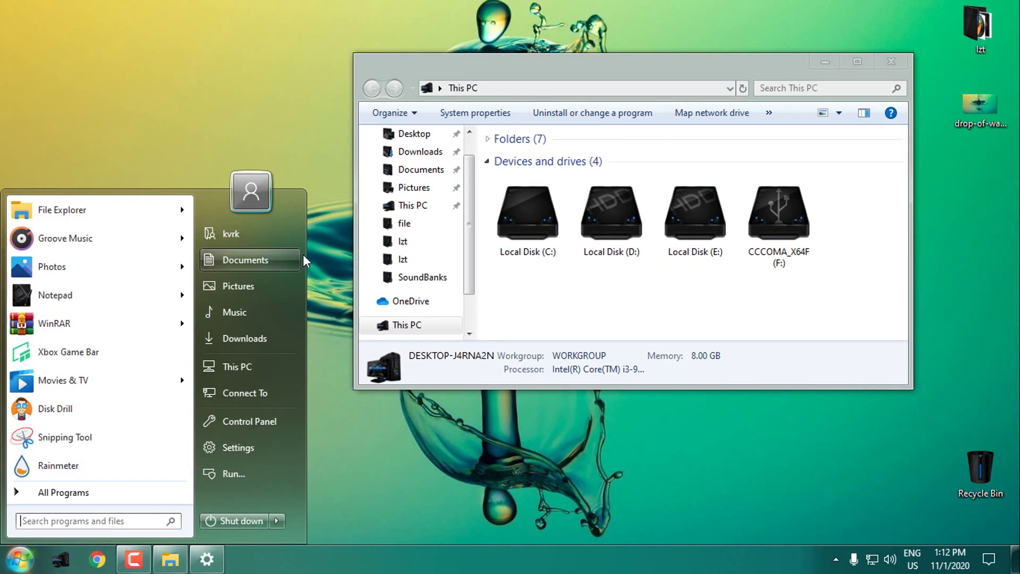
mouse_move(744, 68)
mouse_down()
mouse_move(818, 37)
mouse_move(823, 24)
mouse_up()
click(20, 561)
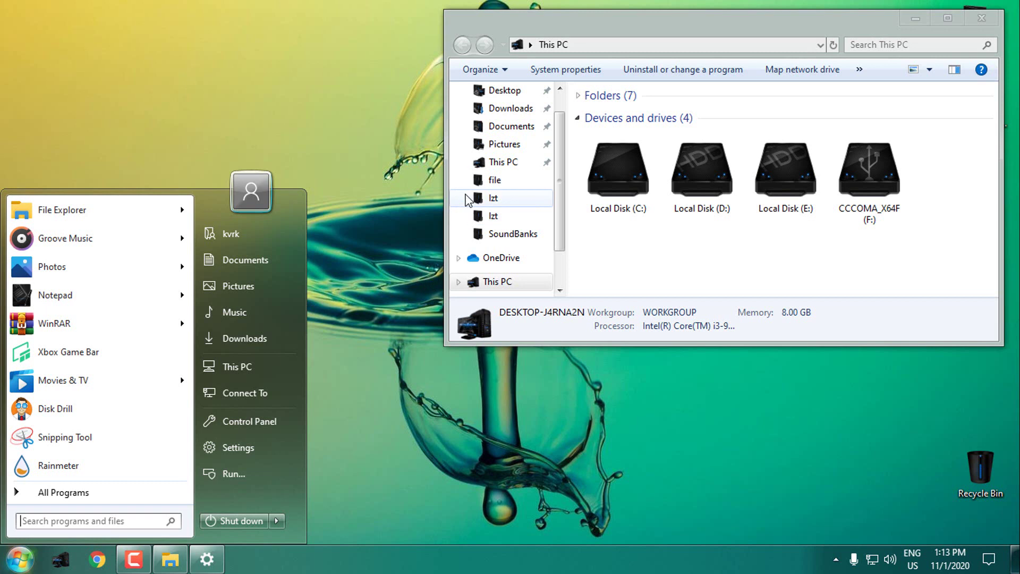
click(561, 21)
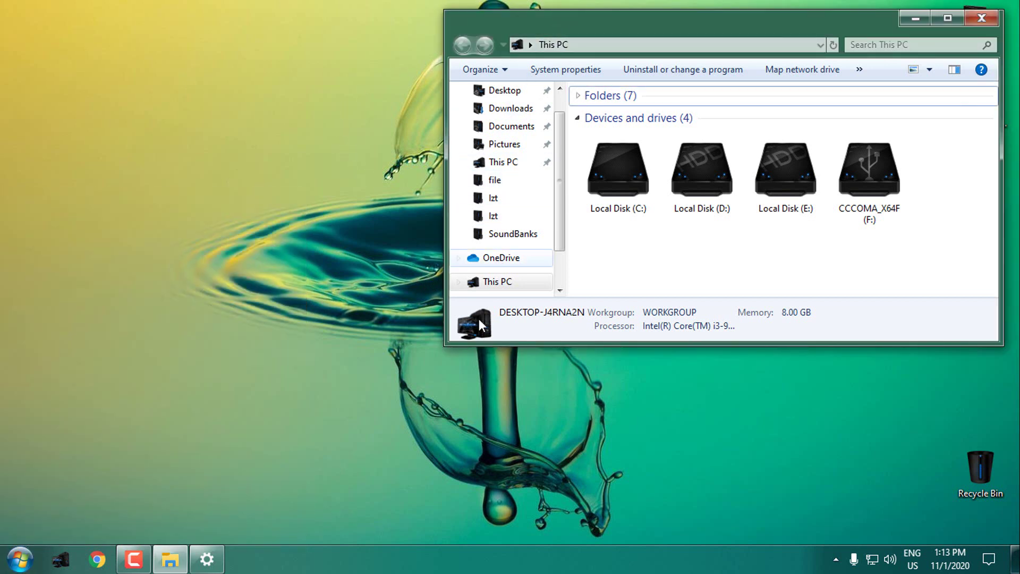